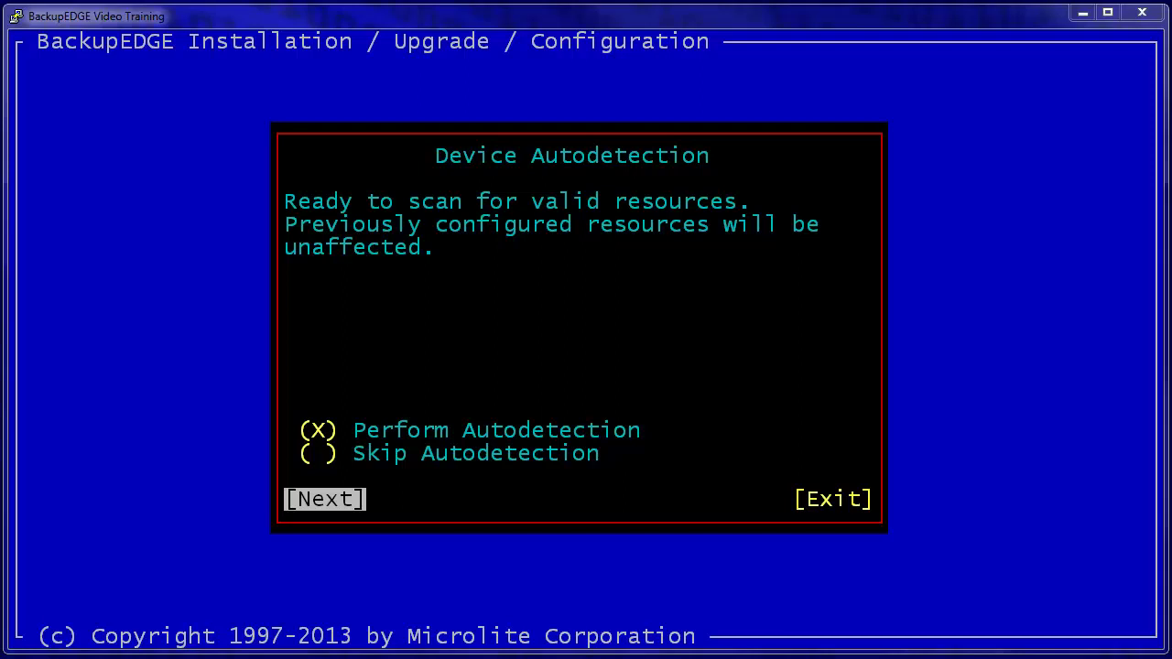
Step: Run device autodetection and accept the tape0 resource with an Edge Block Size of 256
key("Return")
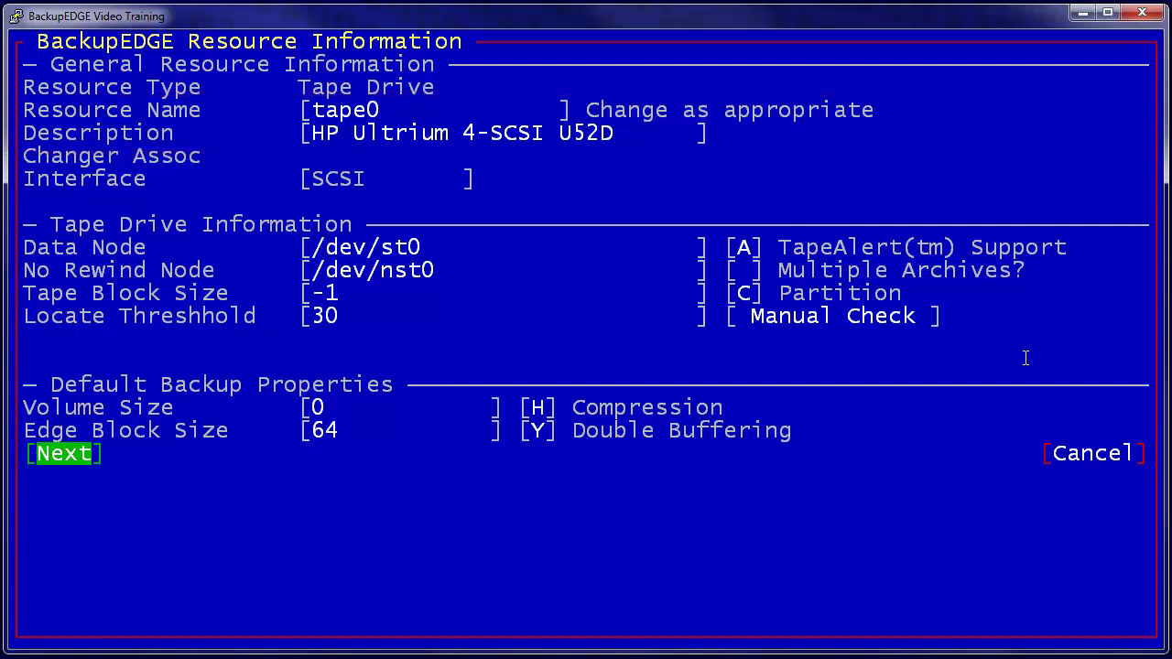
key("Up")
key("Up")
key("Up")
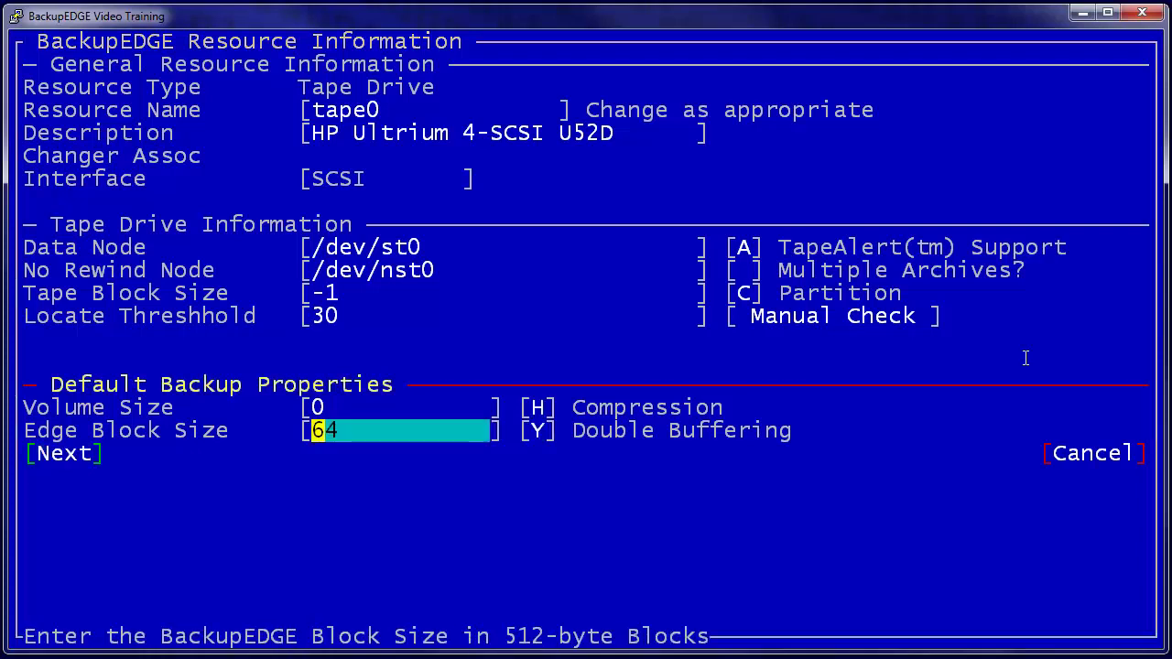
type("256")
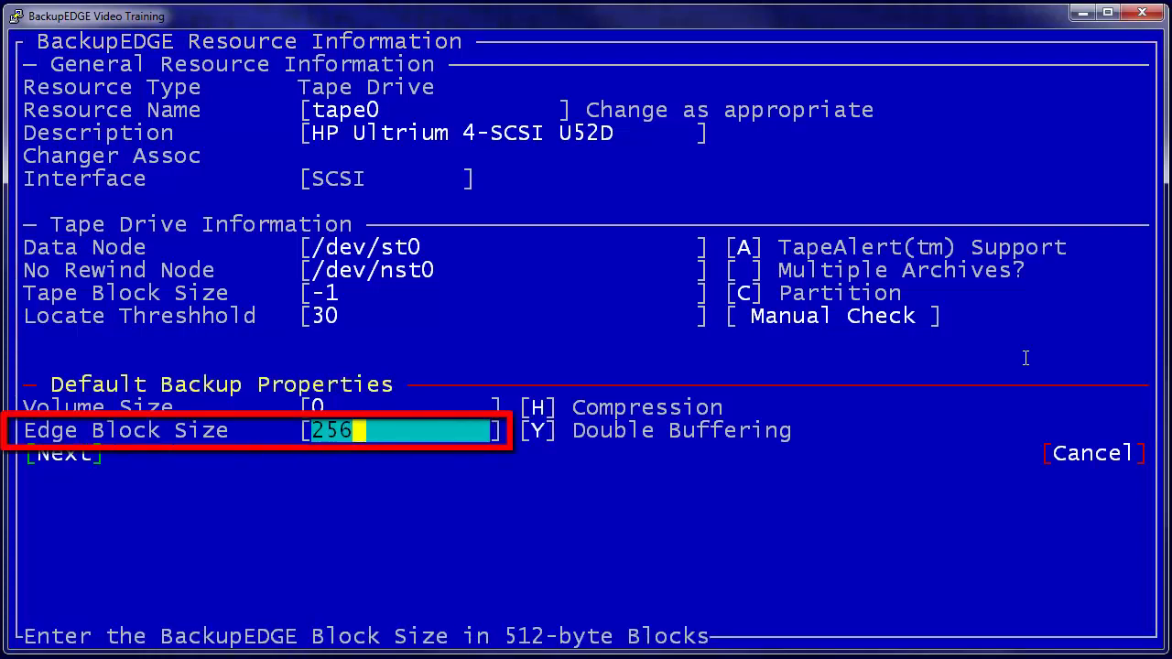
key("Down")
key("Down")
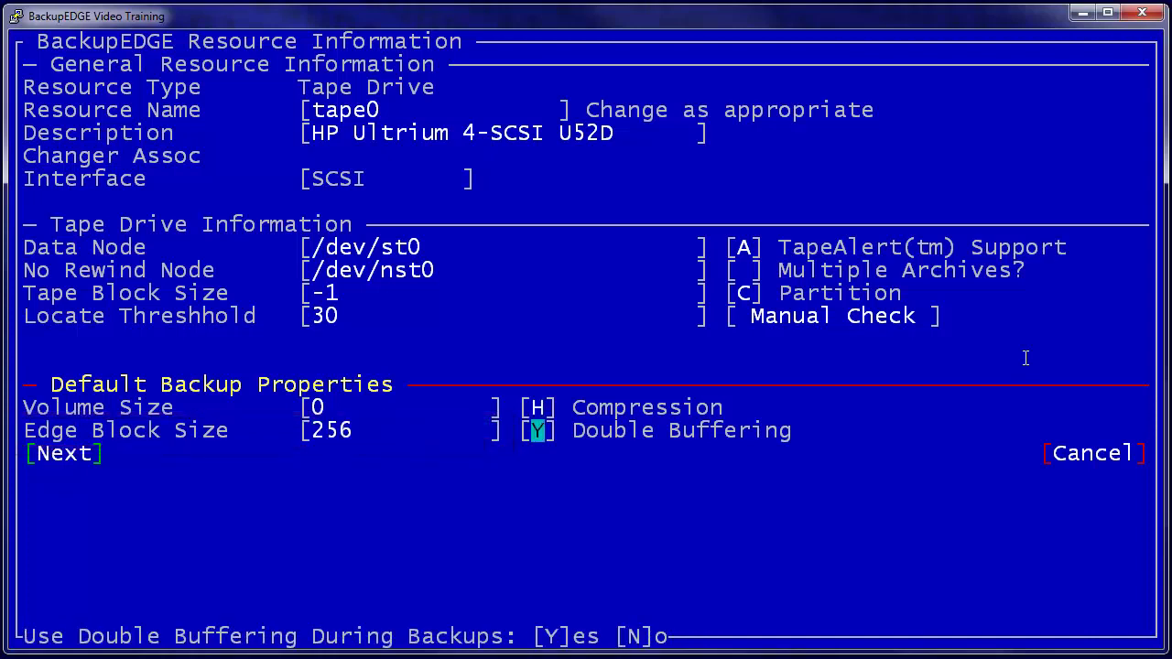
key("Down")
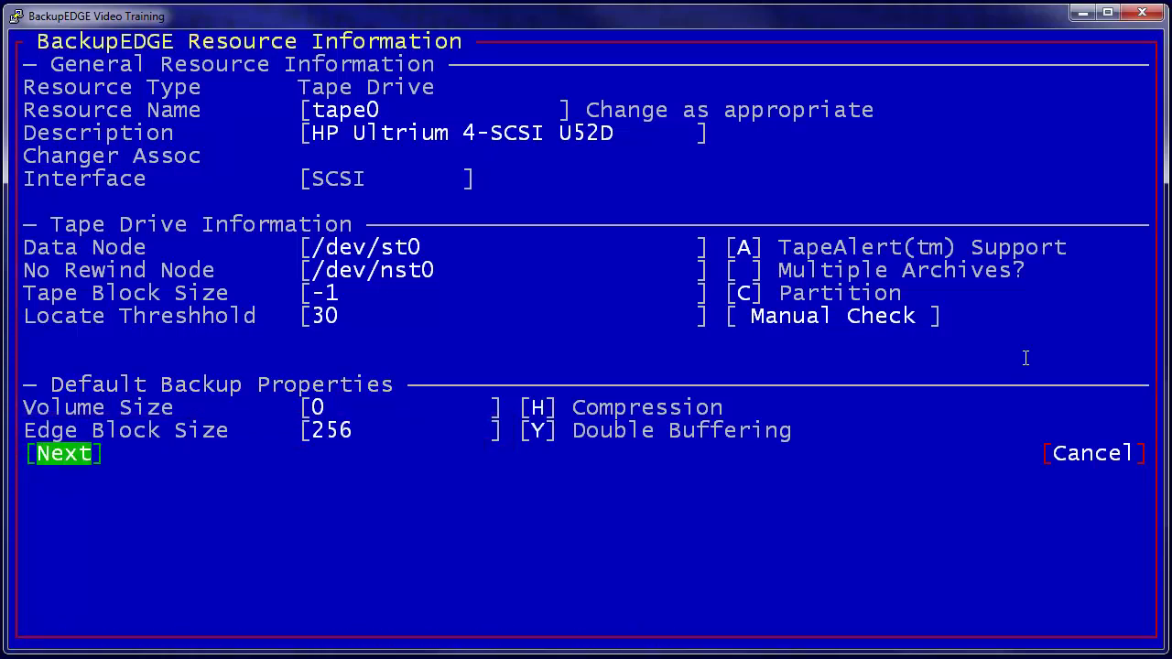
key("Return")
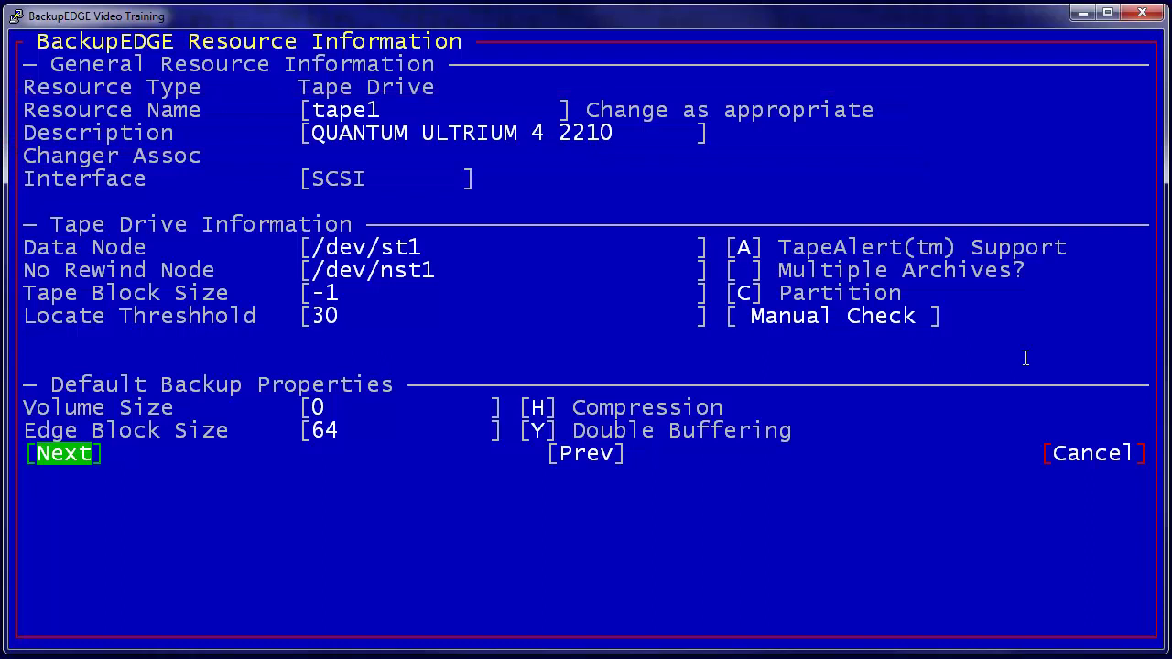
Step: Set the tape1 resource's Edge Block Size to 256 and accept its settings
key("Up")
key("Up")
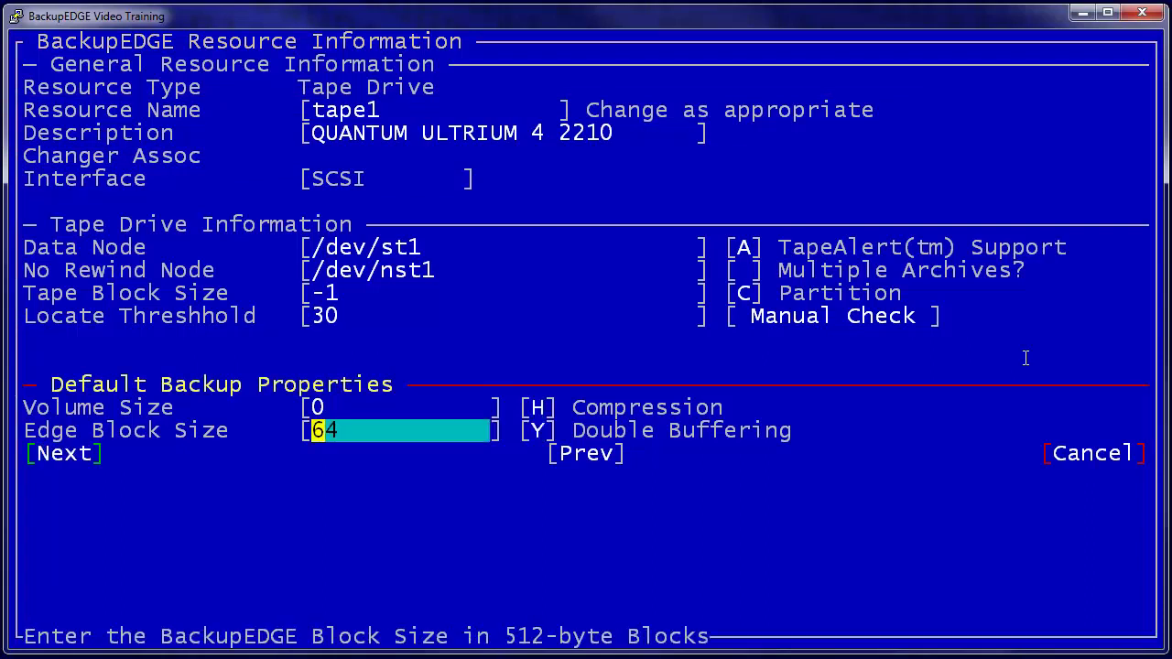
type("256")
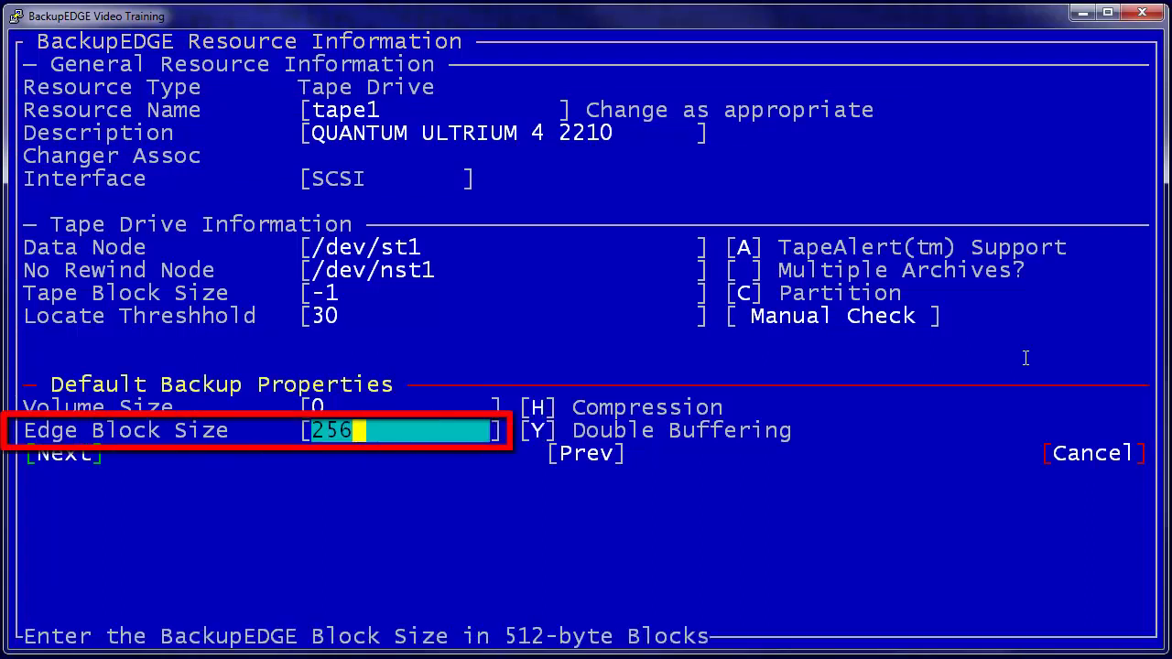
key("Return")
key("Return")
key("Return")
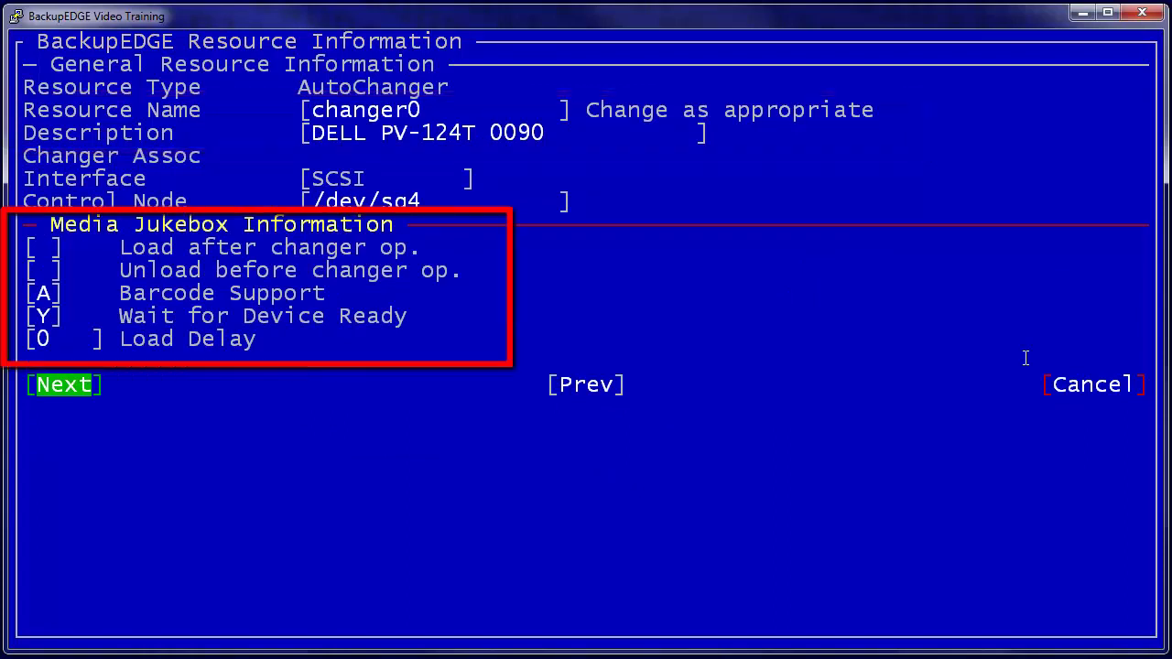
Step: Enable unloading before changer operations for the changer0 autochanger
key("Up")
key("Up")
key("Up")
key("Up")
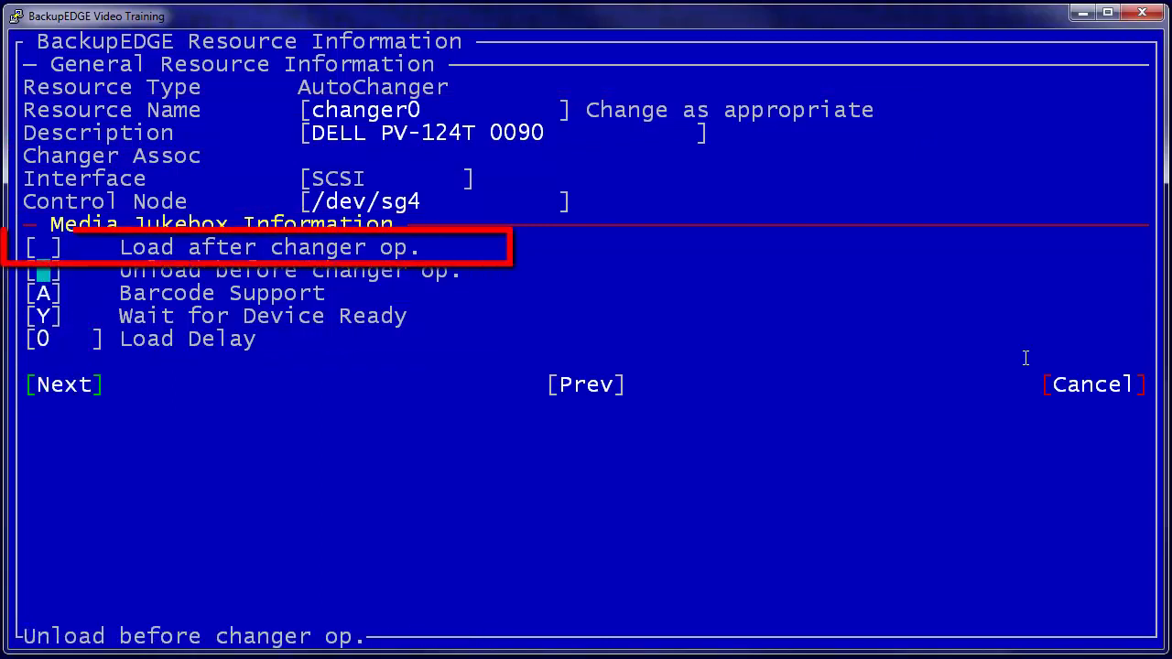
key("Up")
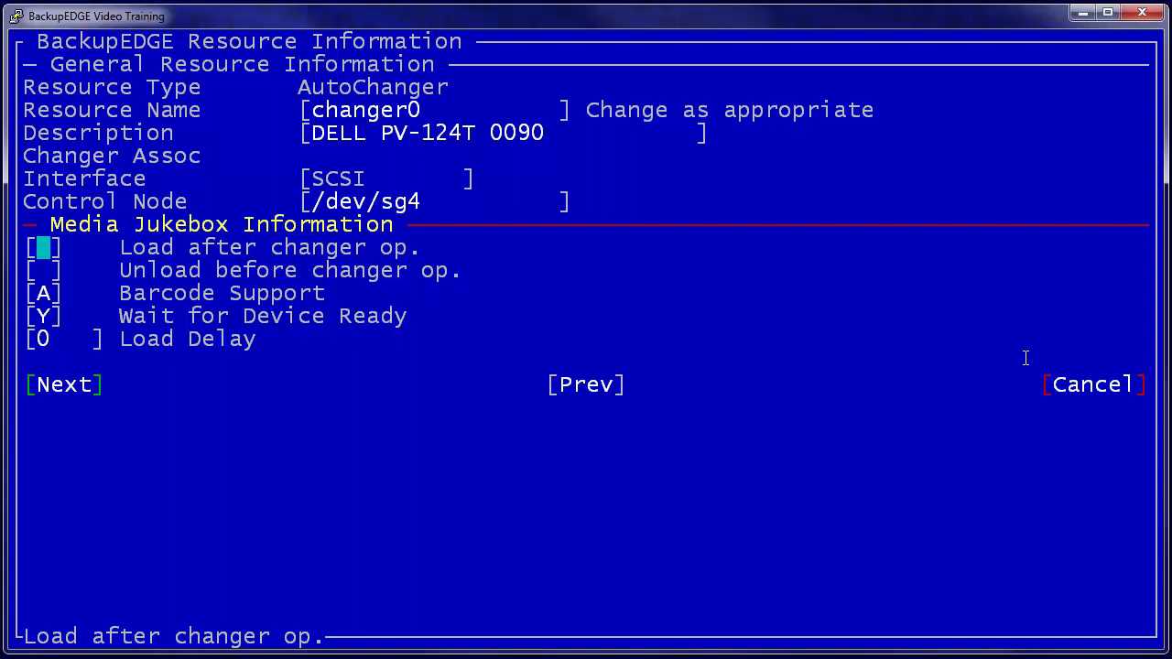
key("Down")
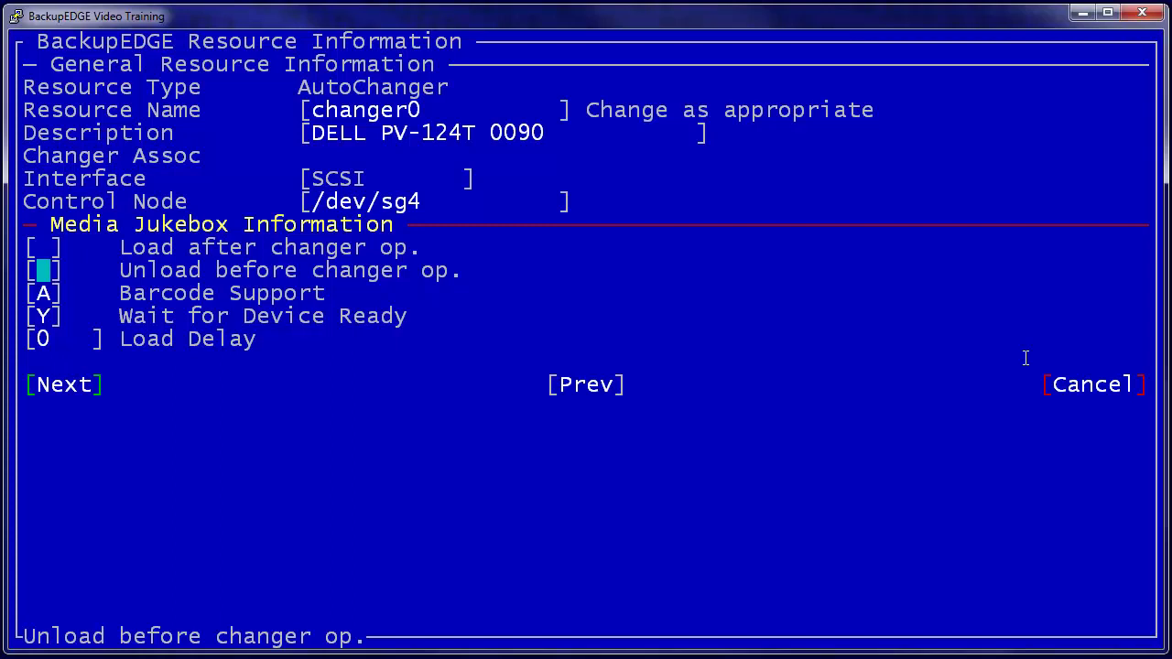
type("X")
key("Tab")
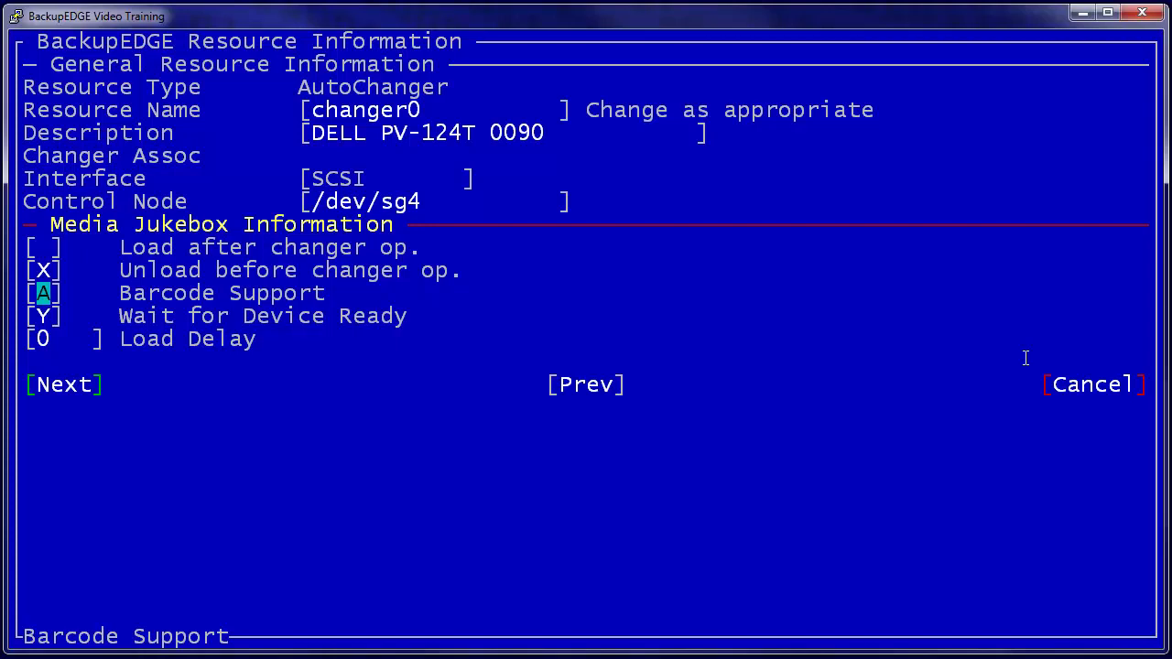
Step: Set changer0's Load Delay to 10 seconds and accept the autochanger resource
key("Tab")
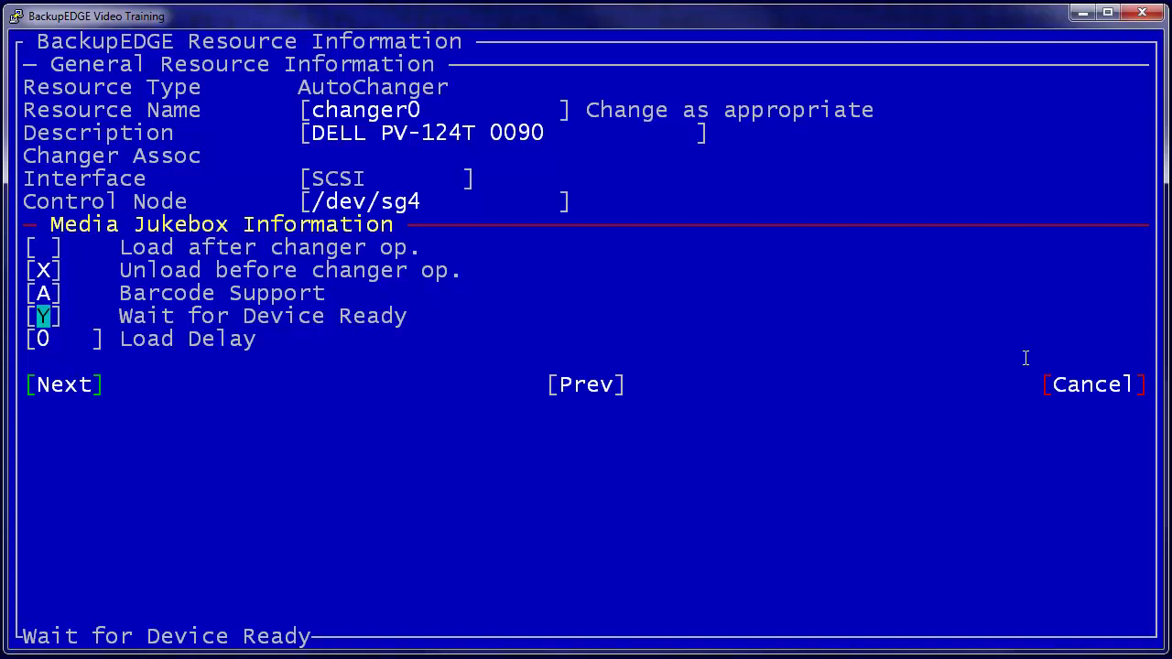
key("Tab")
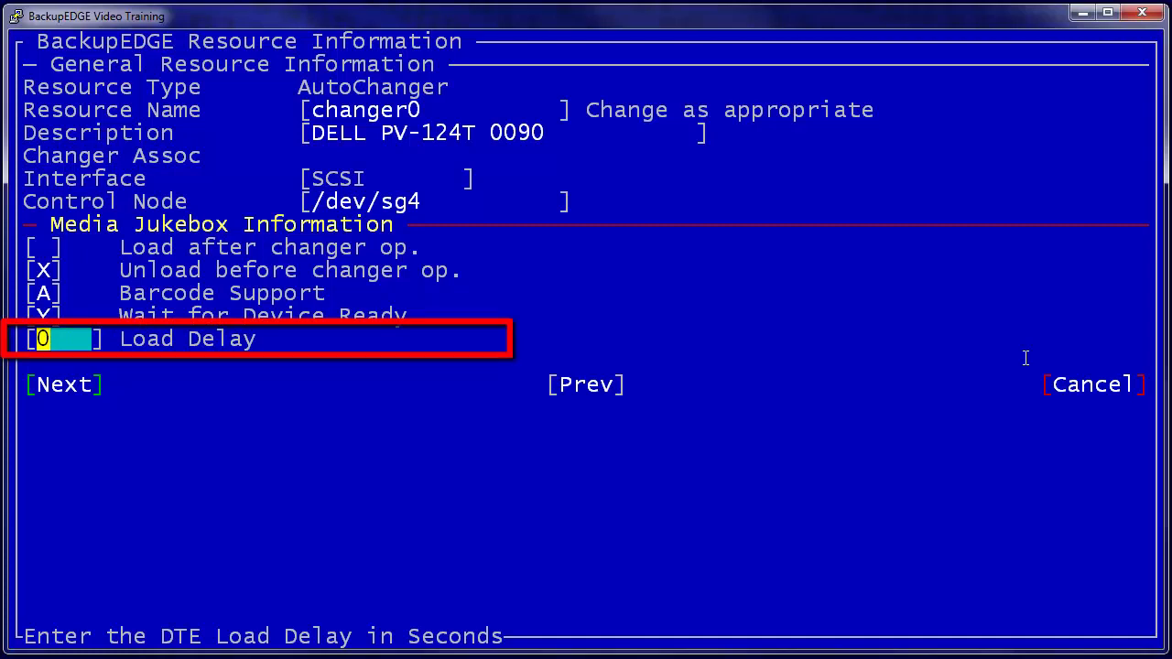
type("10")
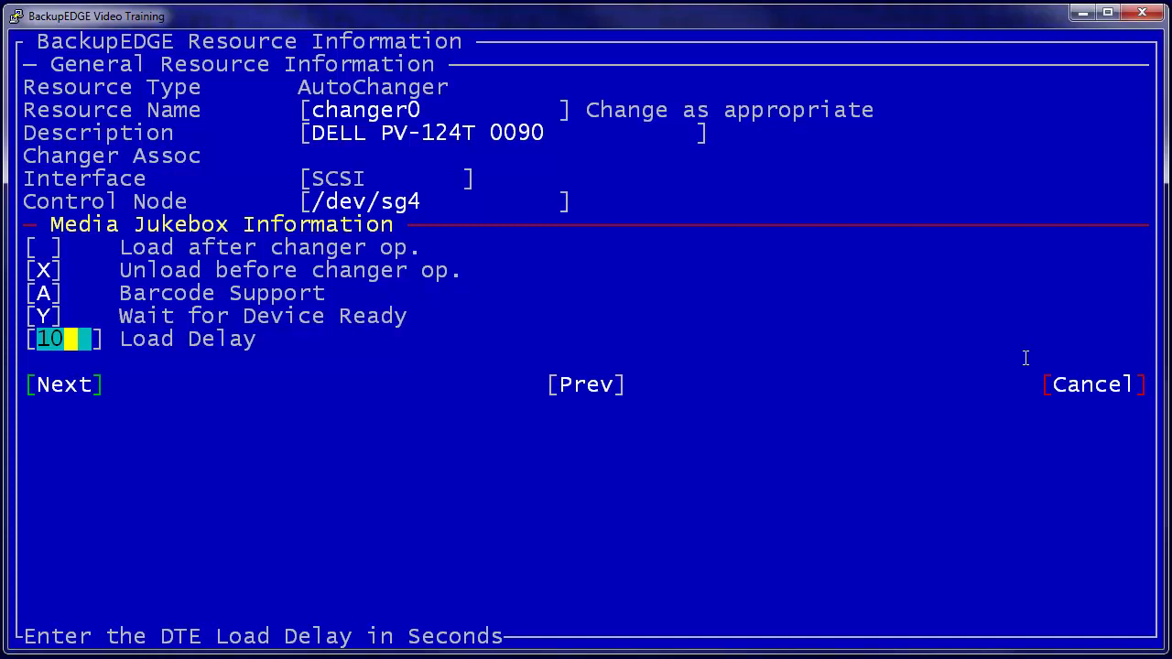
key("Tab")
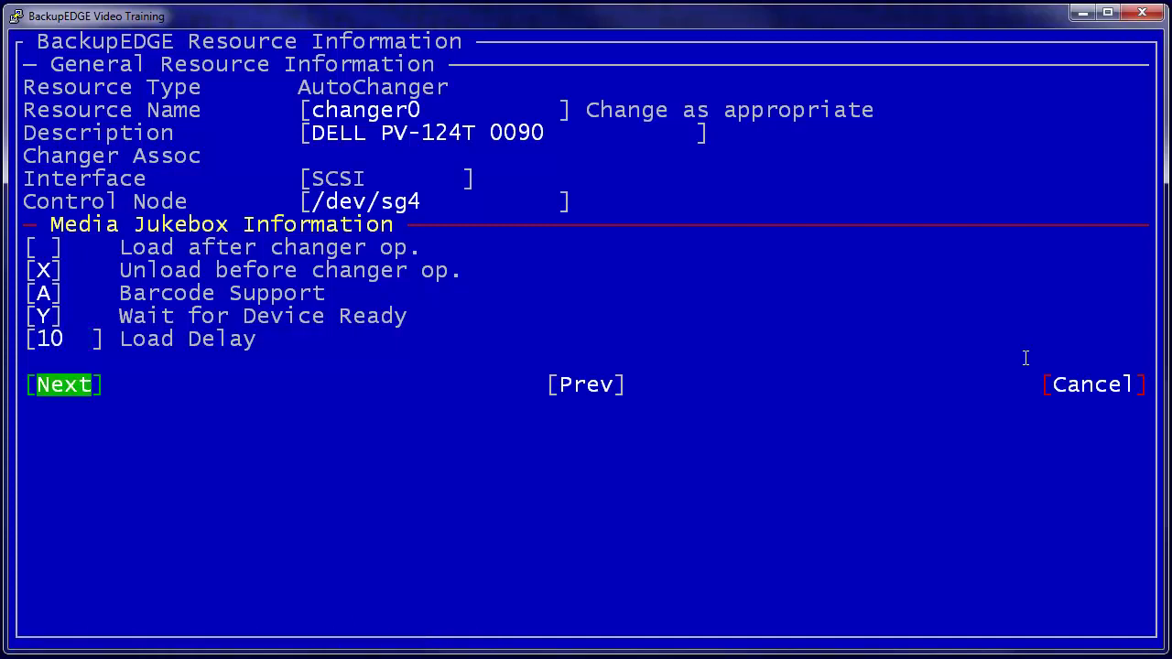
key("Return")
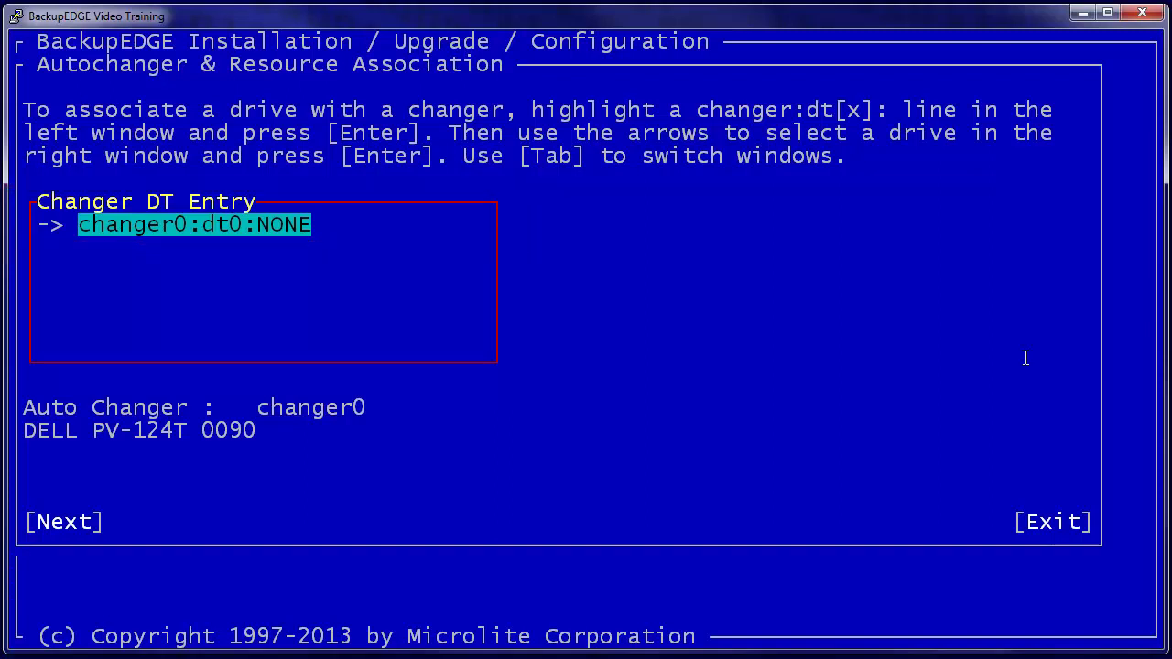
Step: Associate the tape1 drive with the changer0:dt0 entry and accept the association
key("Return")
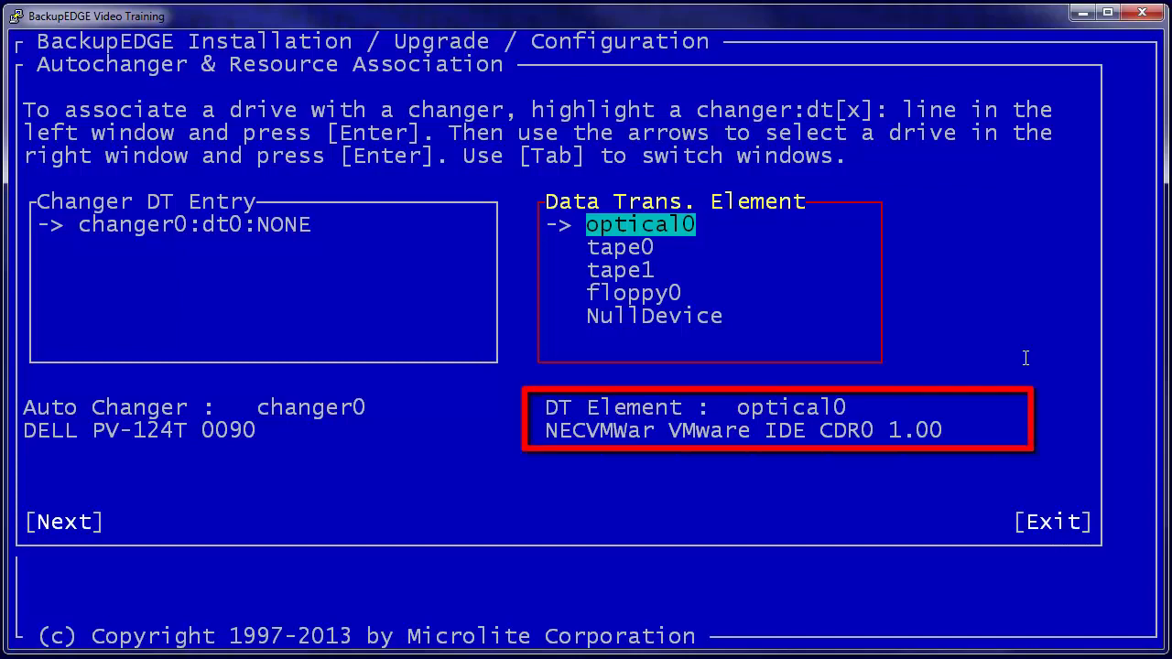
key("Down")
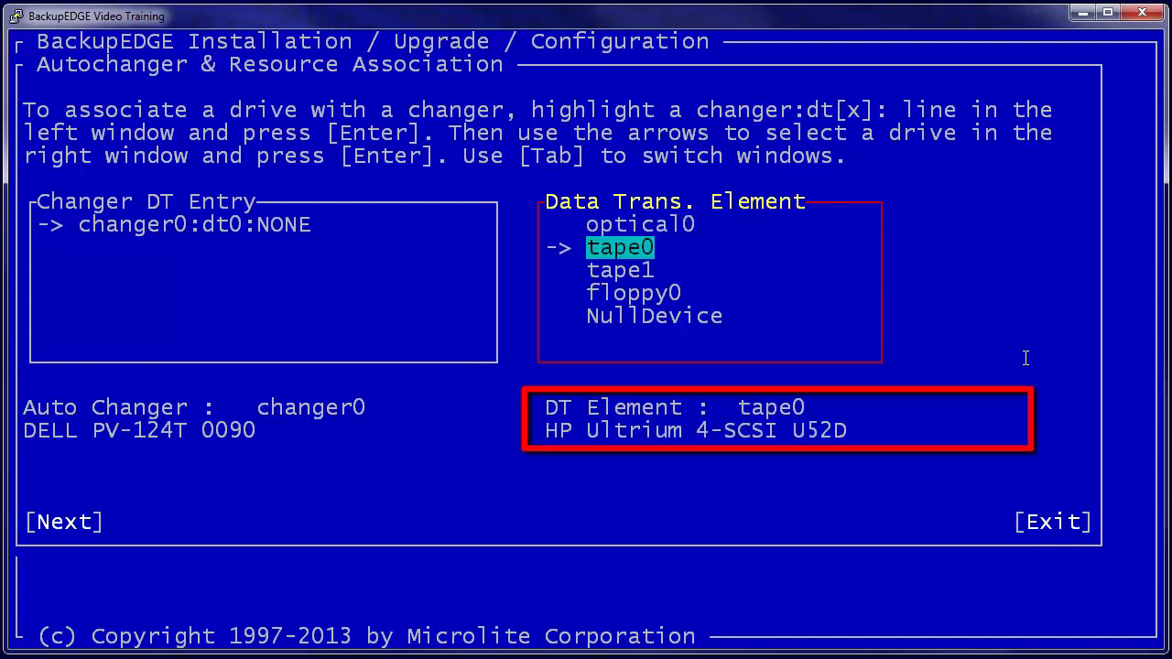
key("Down")
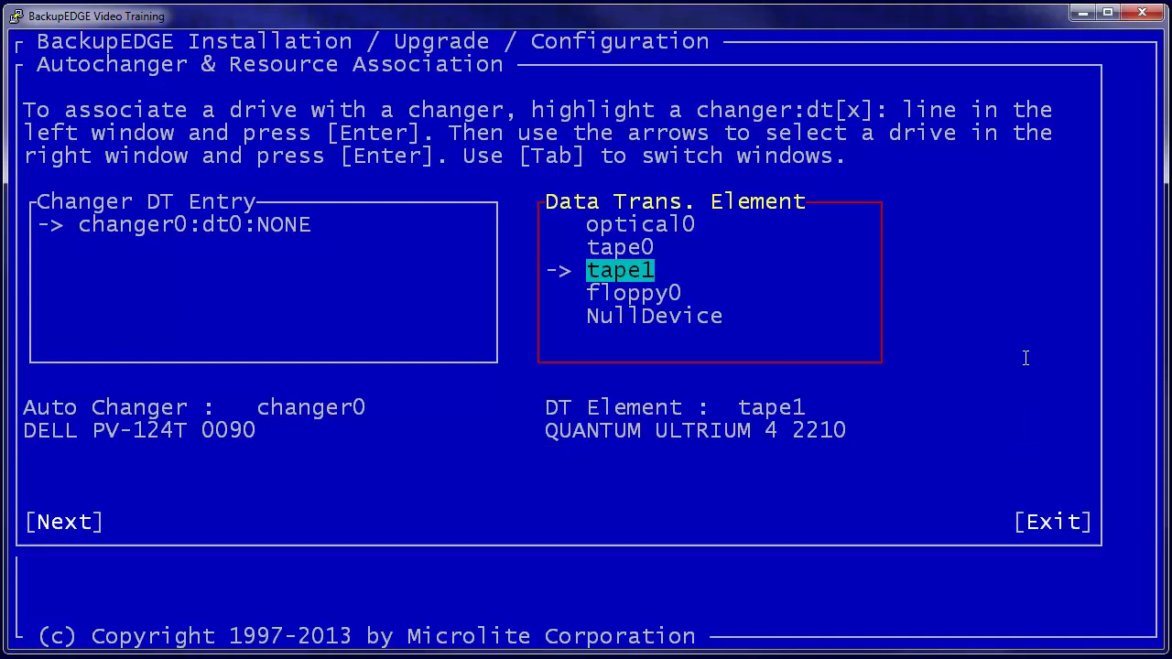
key("Return")
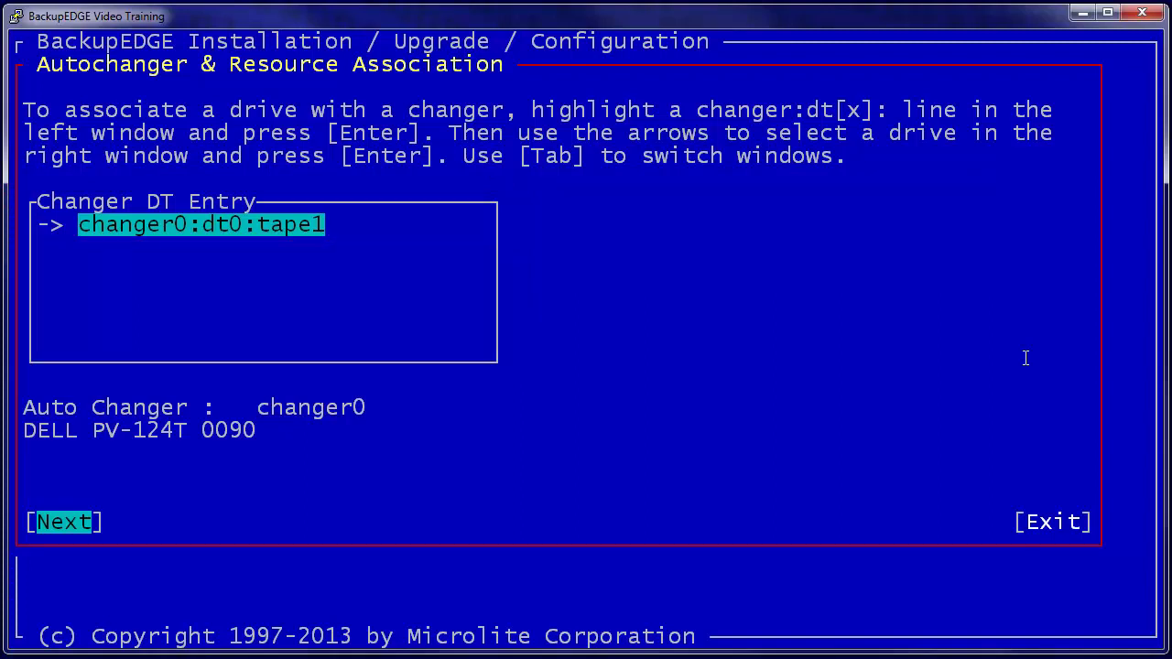
key("Return")
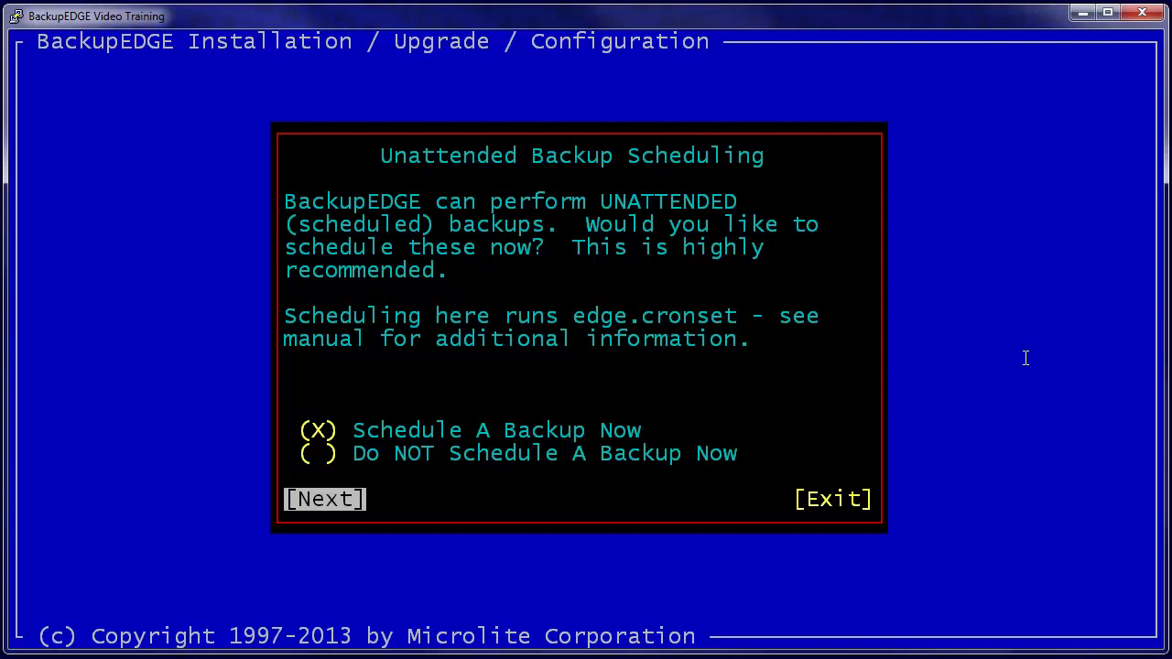
Step: Start scheduling an unattended backup with tape1 as the primary resource, using its autochanger to change tapes
key("Return")
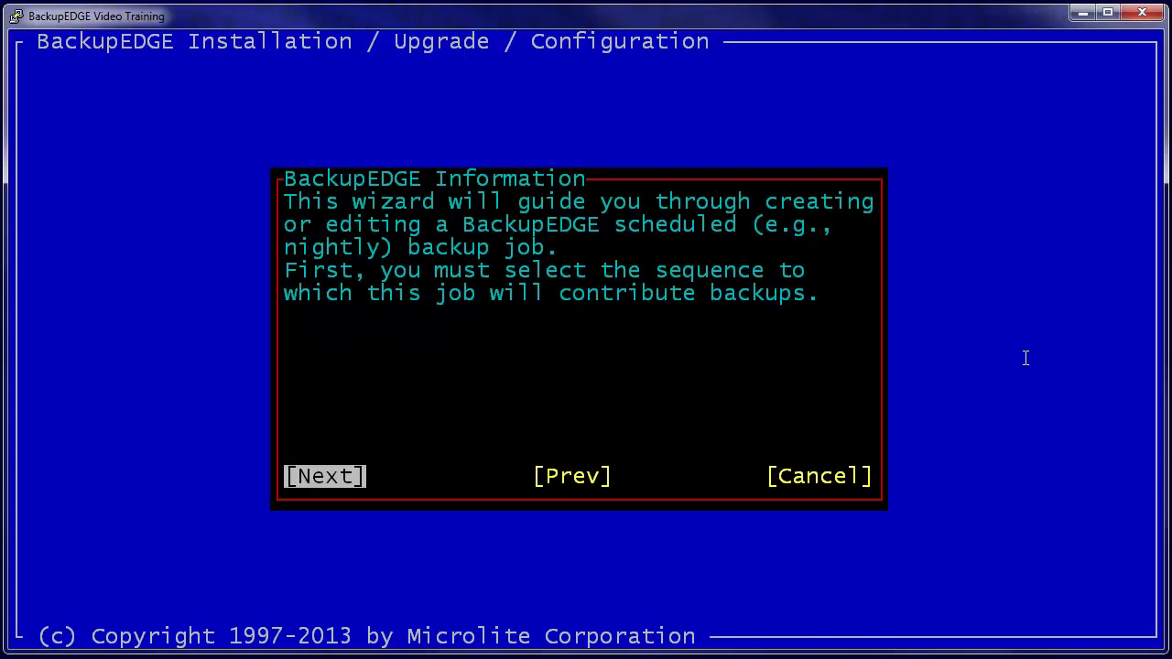
key("Return")
key("Down")
key("Down")
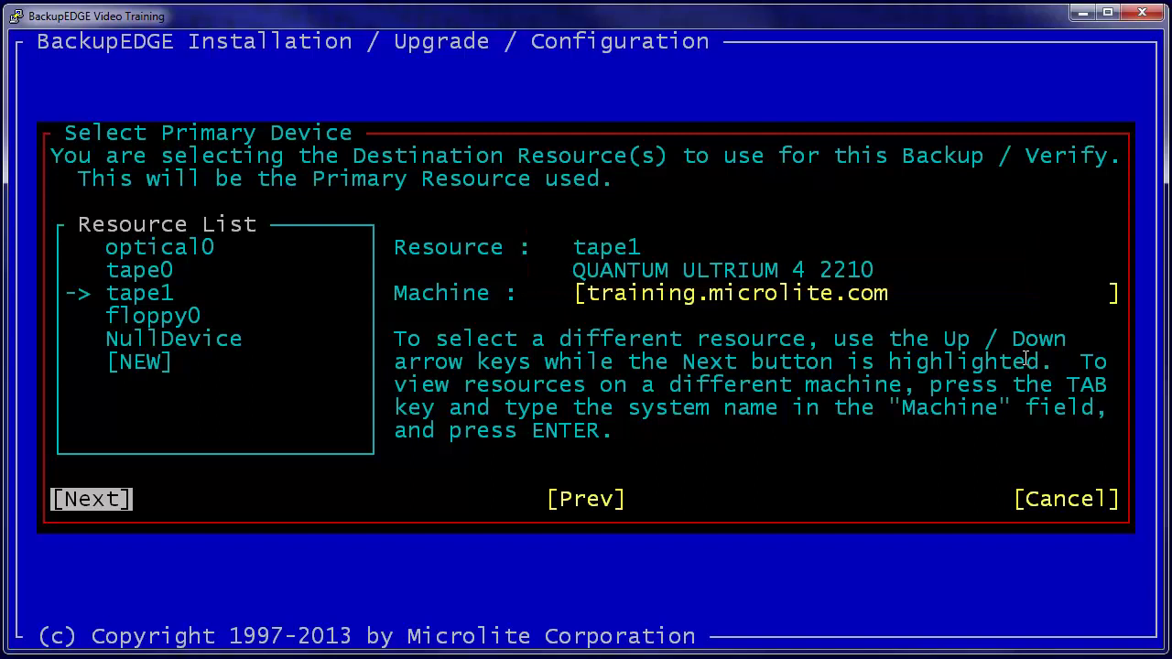
key("Return")
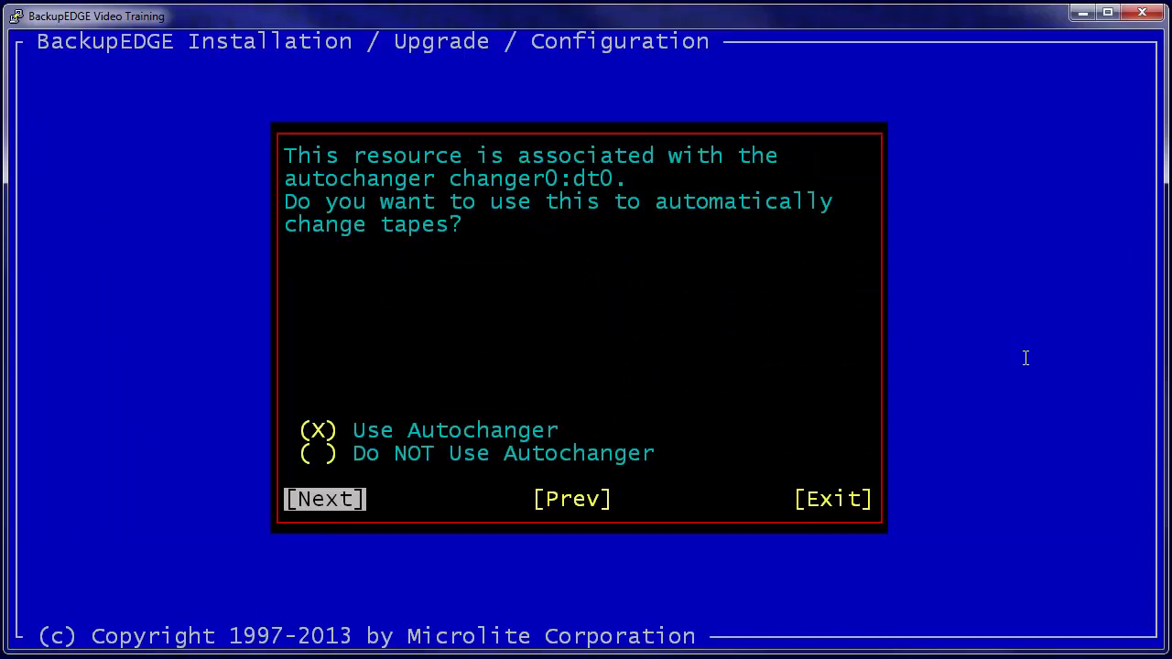
key("Return")
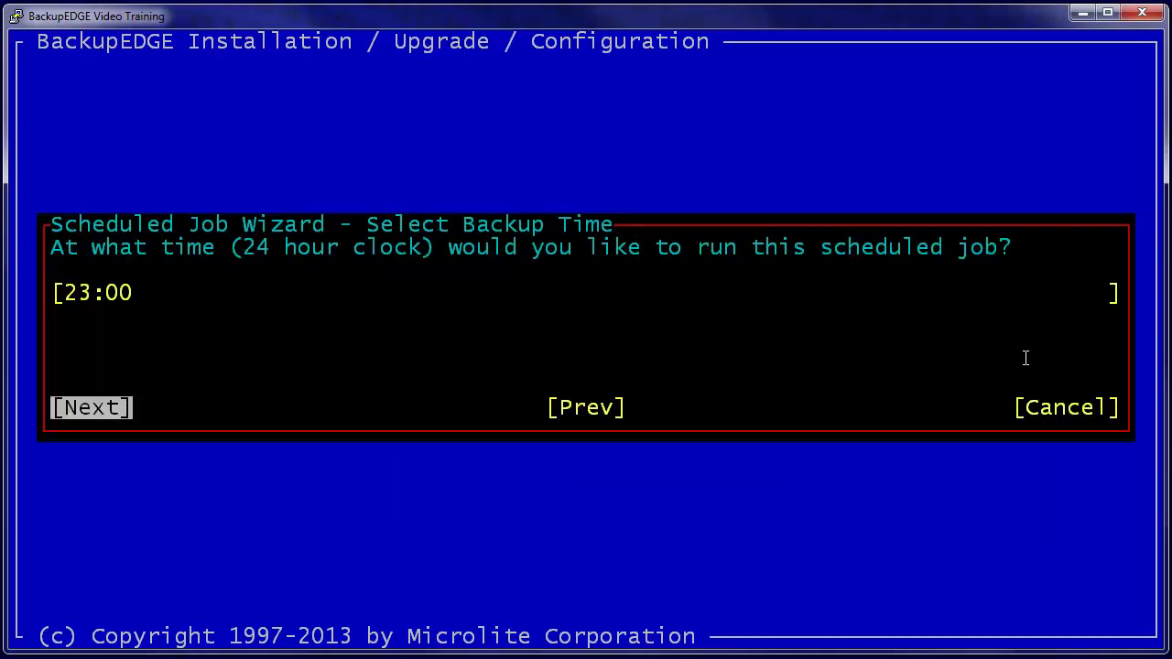
Step: Accept 23:00 as the backup time and enter st0,st1 as Monday's autochanger slots
key("Return")
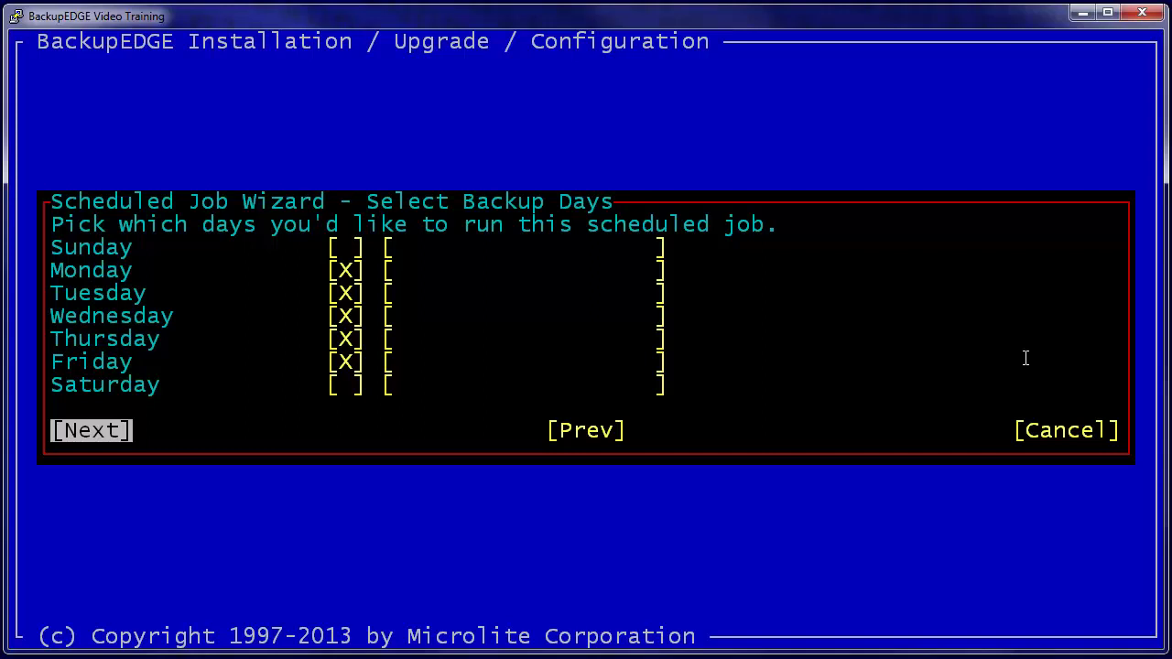
key("Up")
key("Up")
key("Up")
key("Up")
key("Up")
key("Up")
key("Tab")
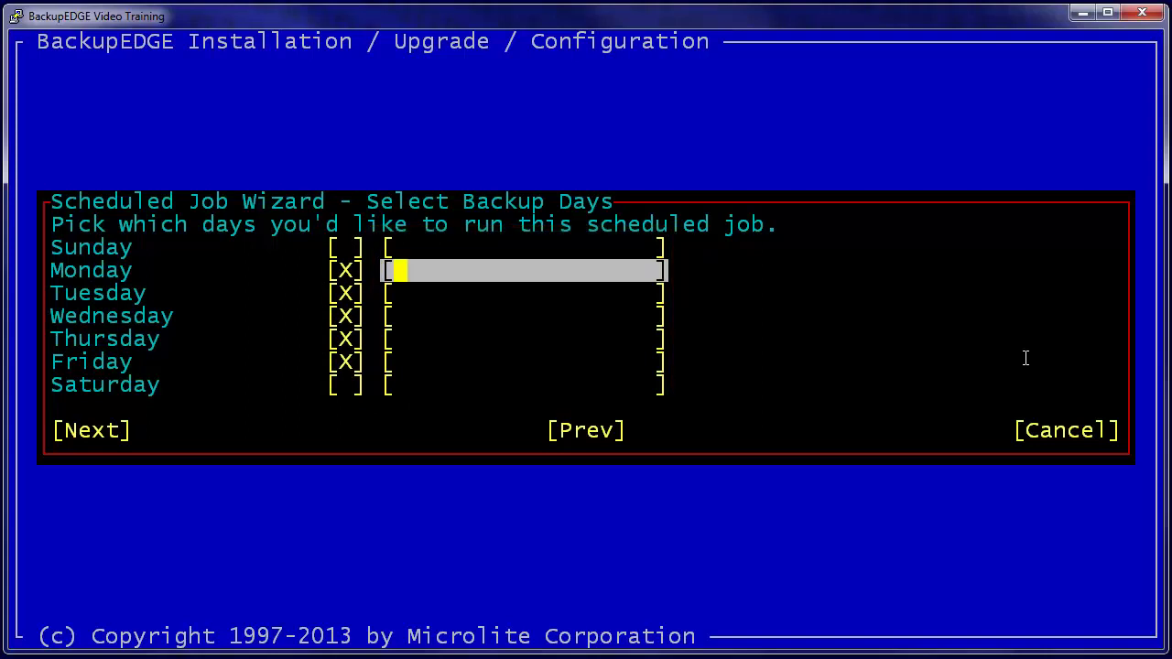
type("st")
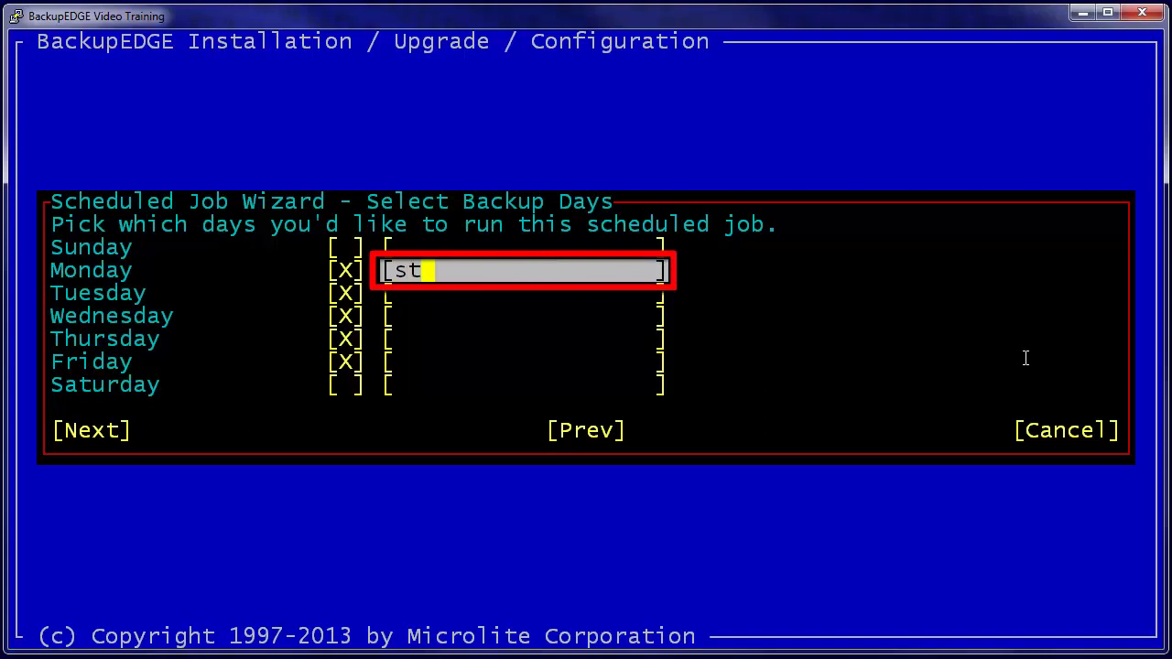
type("0,st1")
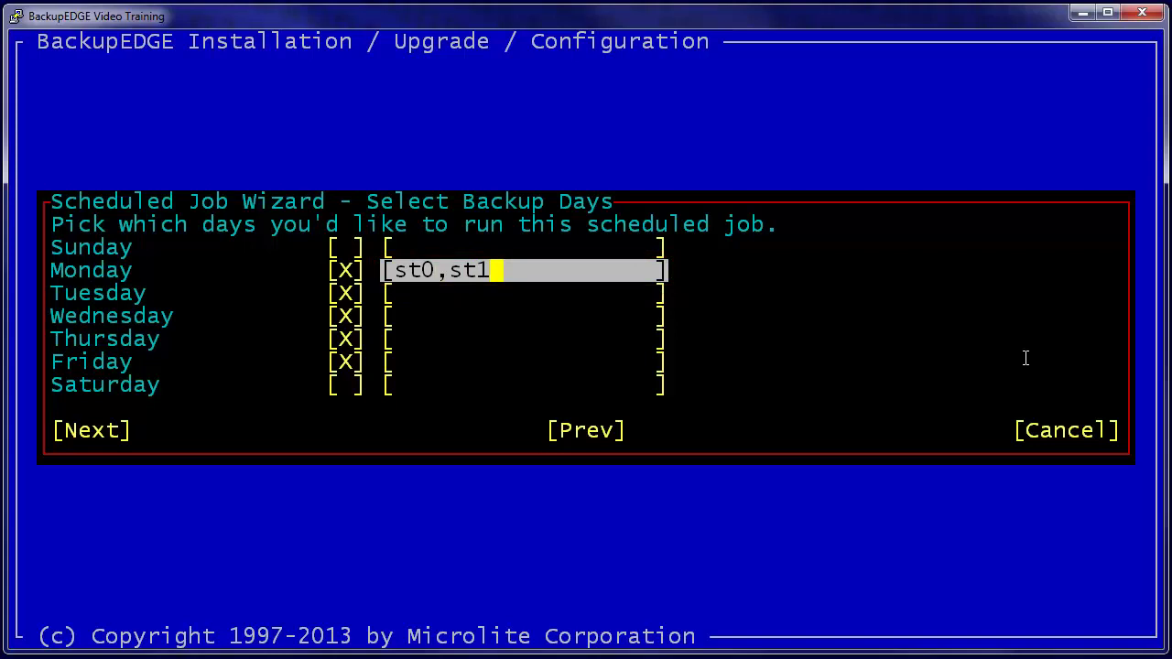
Step: Remove the second slot from Monday's entry, leaving only st0
key("BackSpace")
key("BackSpace")
key("BackSpace")
key("BackSpace")
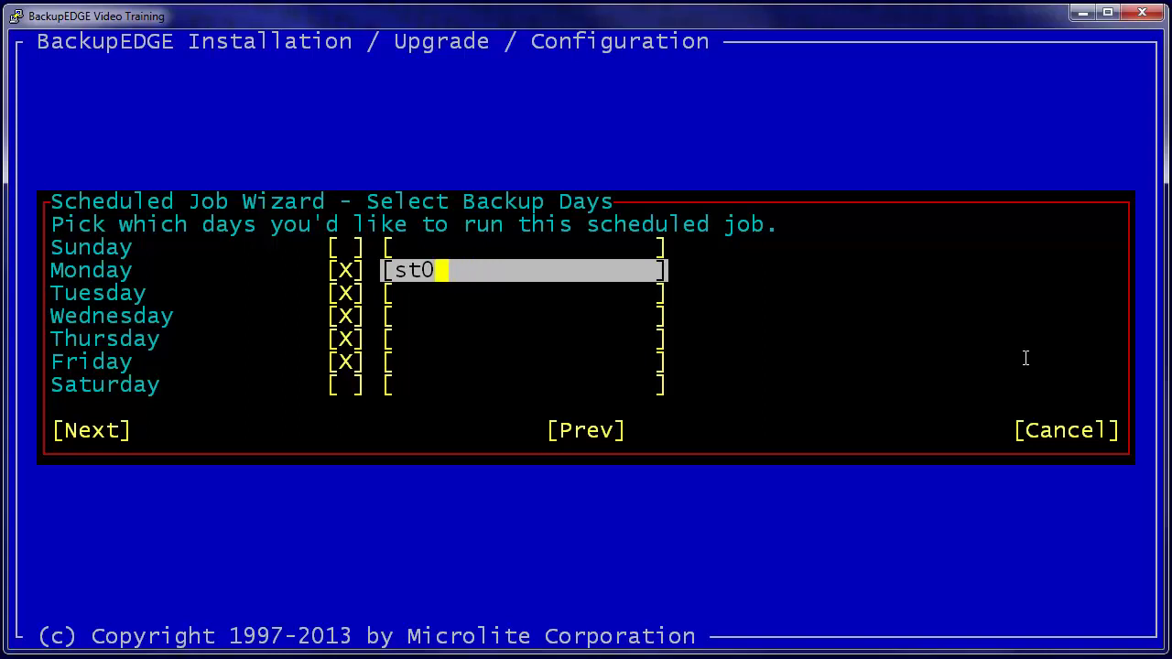
Step: Assign slot st1 to Tuesday's backup
key("Tab")
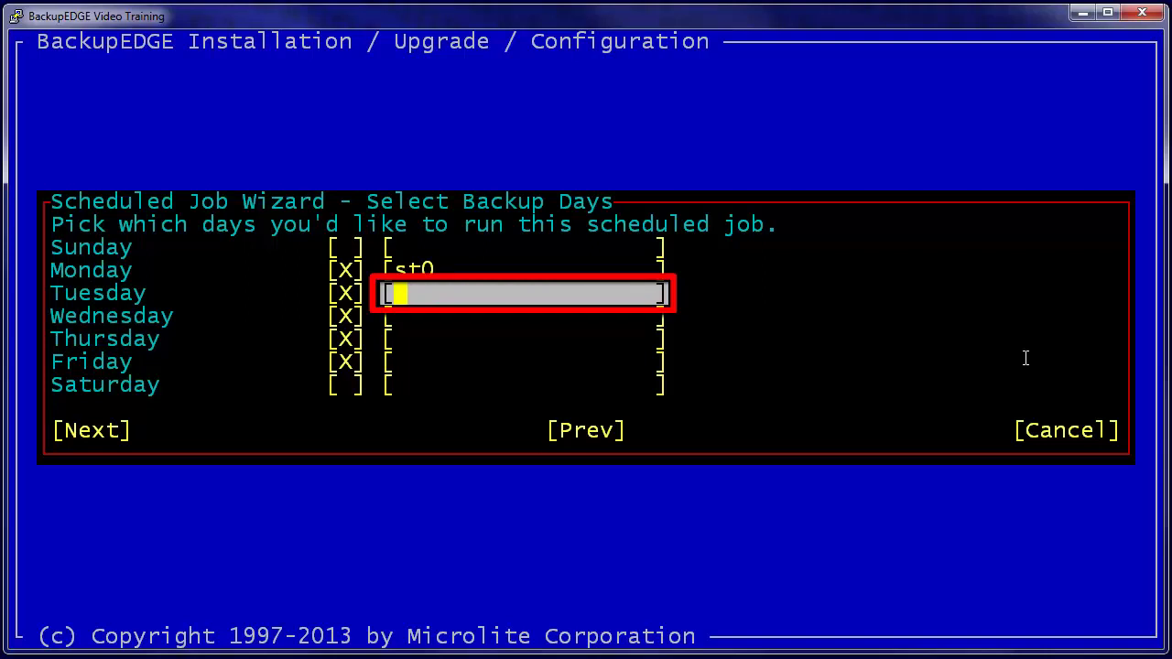
type("st1")
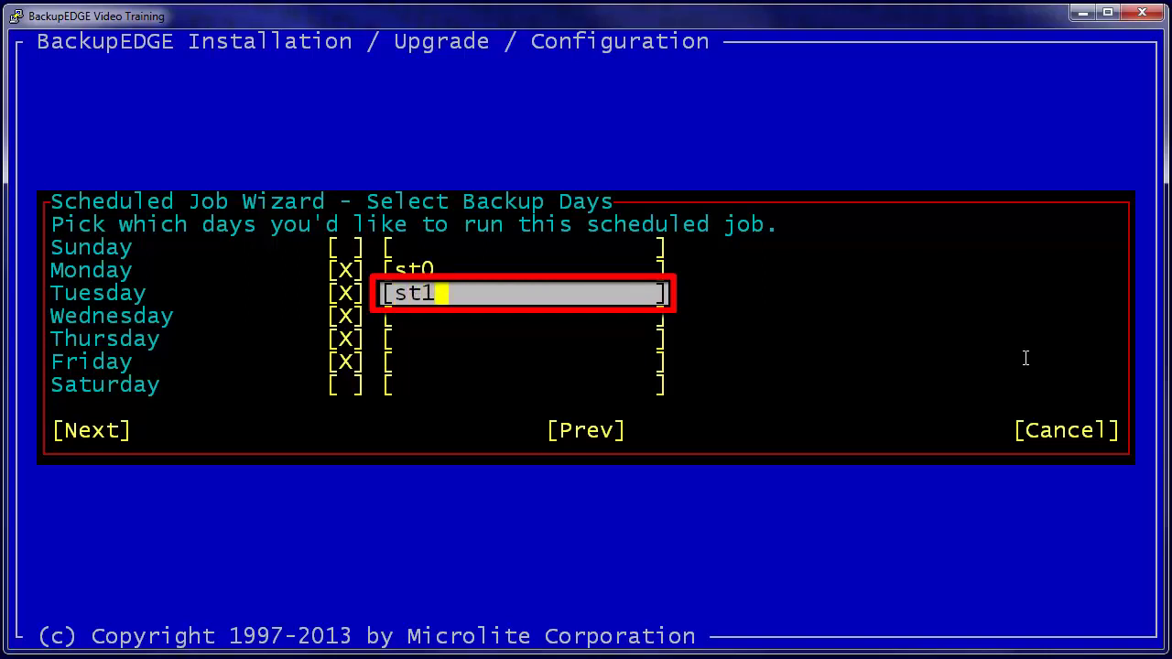
key("Tab")
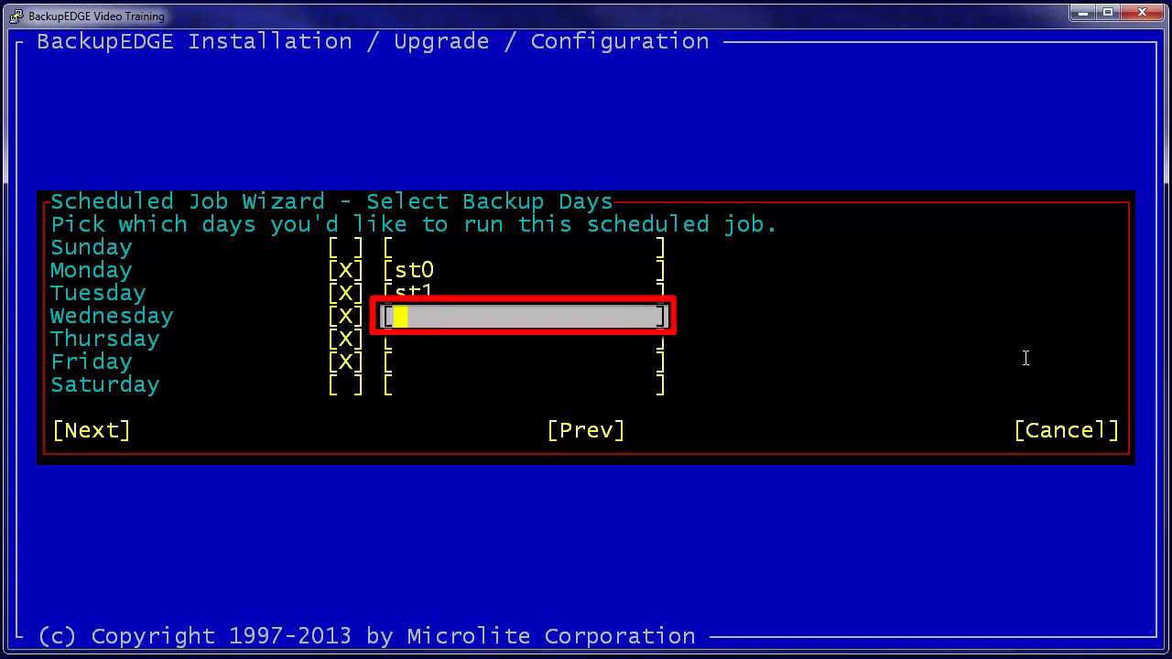
Step: Assign the tape with barcode entry bc000603L3 to Wednesday's backup and bc000604L3 to Thursday's
type("bc")
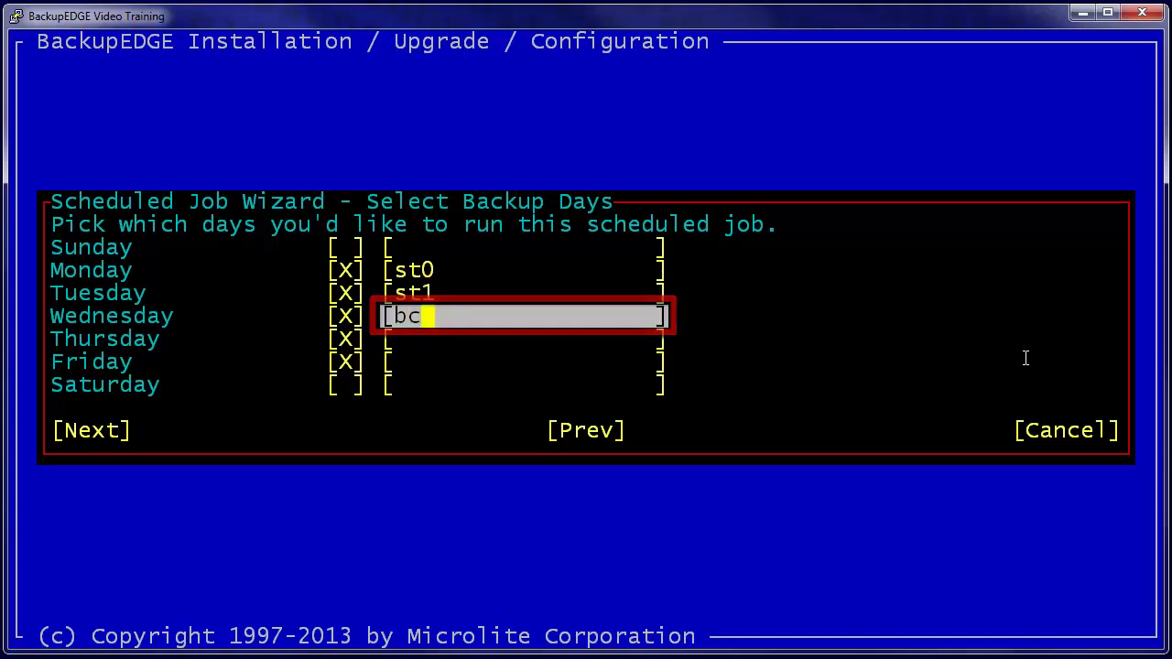
type("000603L3")
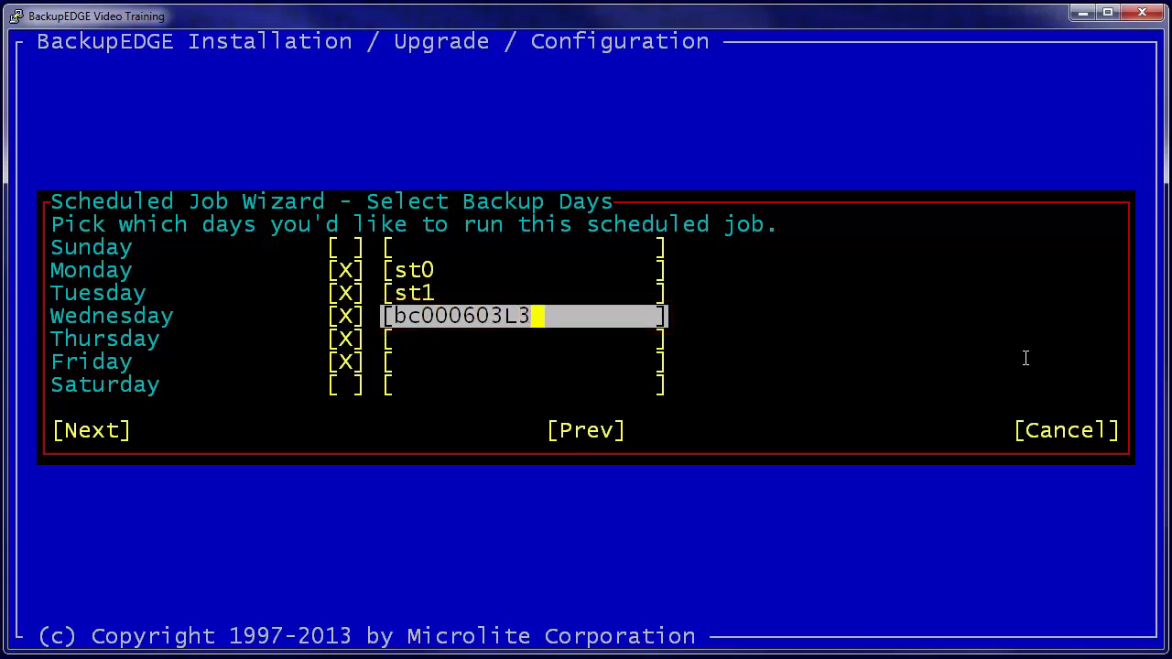
key("Tab")
type("bc000604L3")
key("Tab")
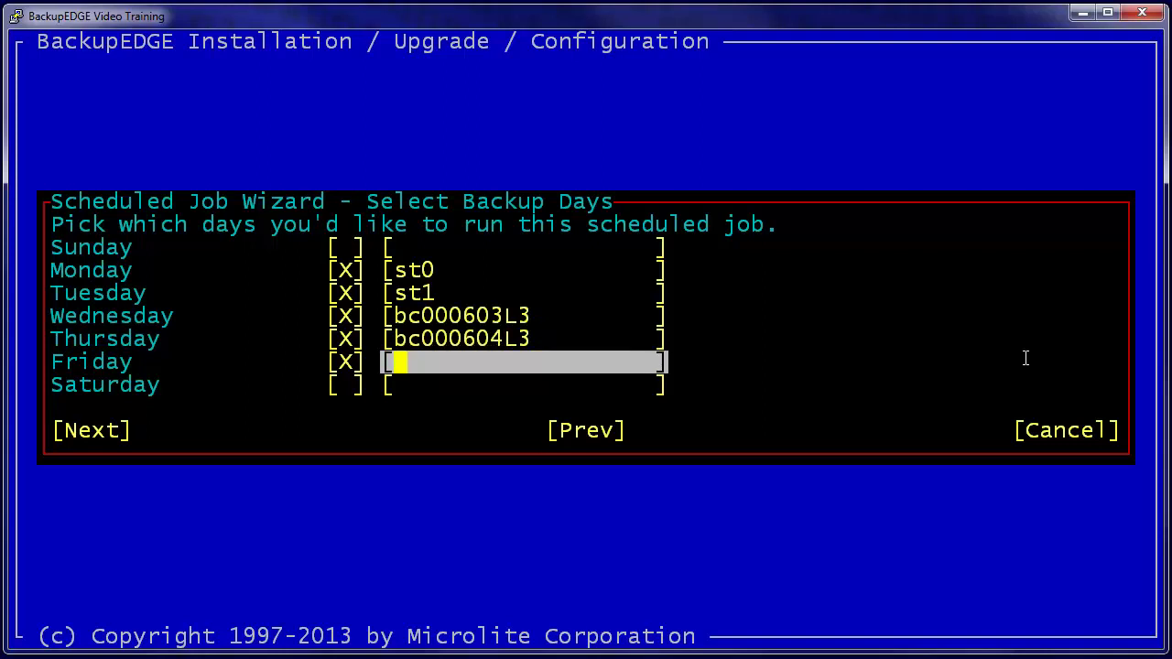
Step: Assign barcode entry bc000605L3 to Friday's backup and accept the backup days
type("bc000")
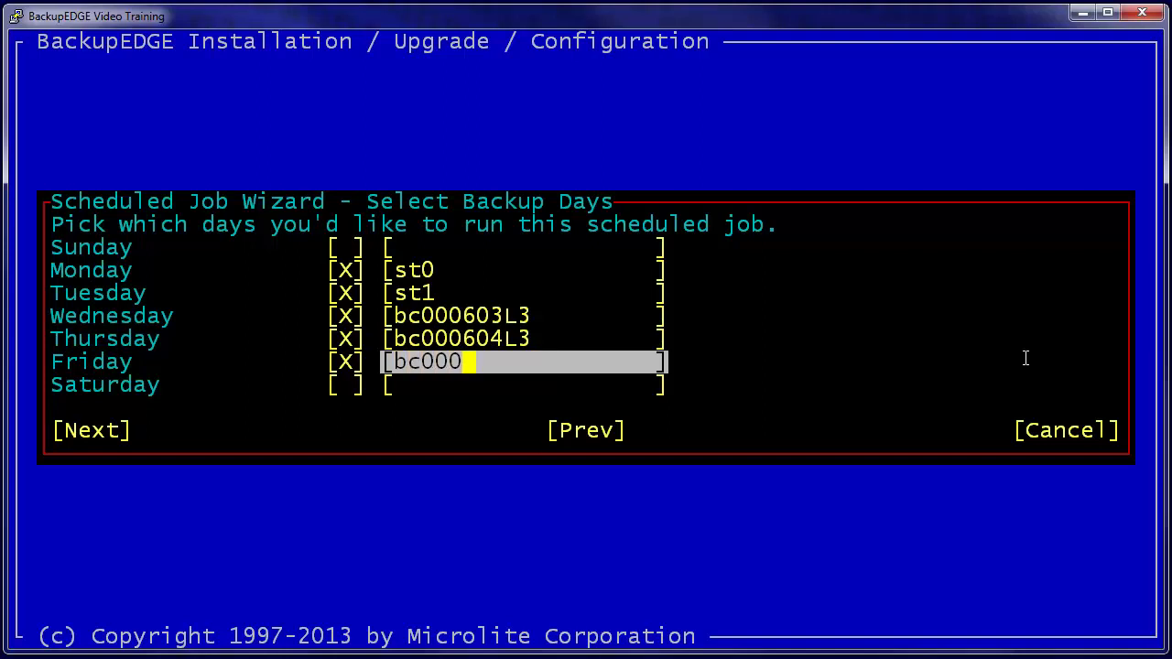
type("605L3")
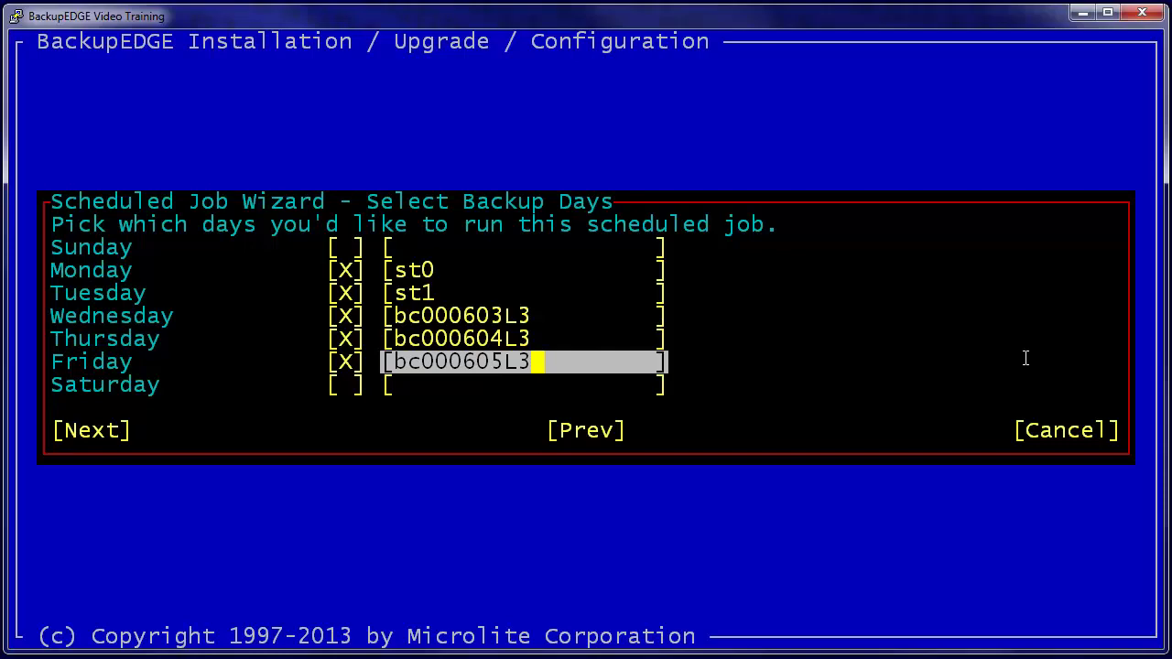
key("Return")
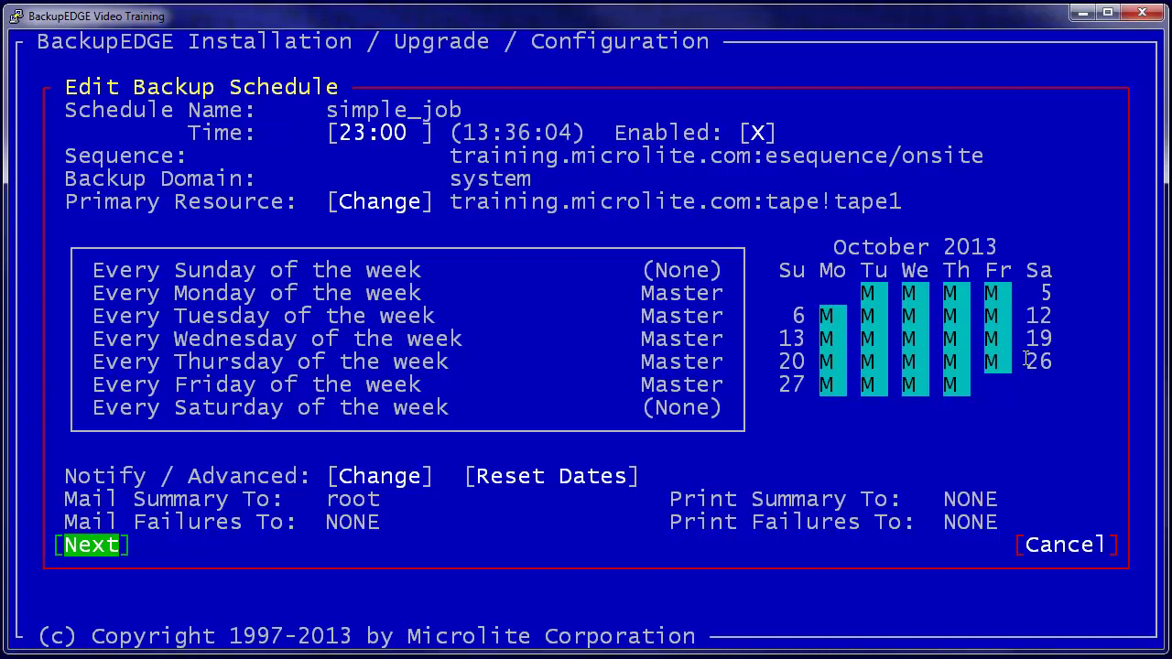
Step: Open the Wednesday entry of the backup schedule to check its backup type and media list, and close it
key("Up")
key("Up")
key("Down")
key("Down")
key("Down")
key("Down")
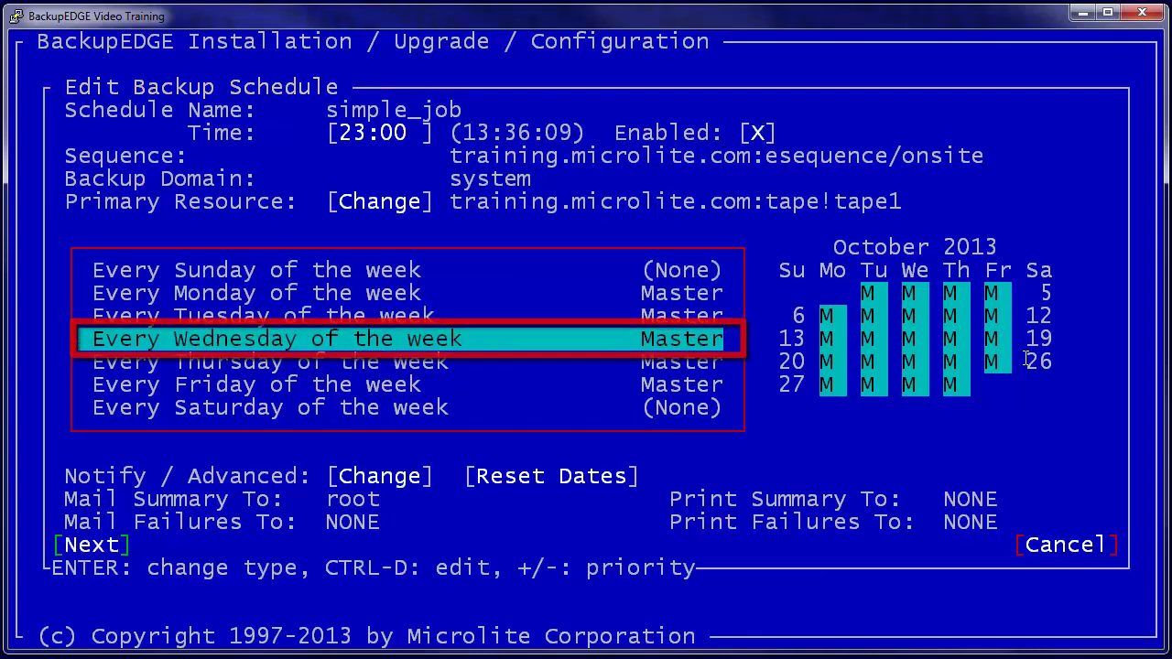
key("ctrl+d")
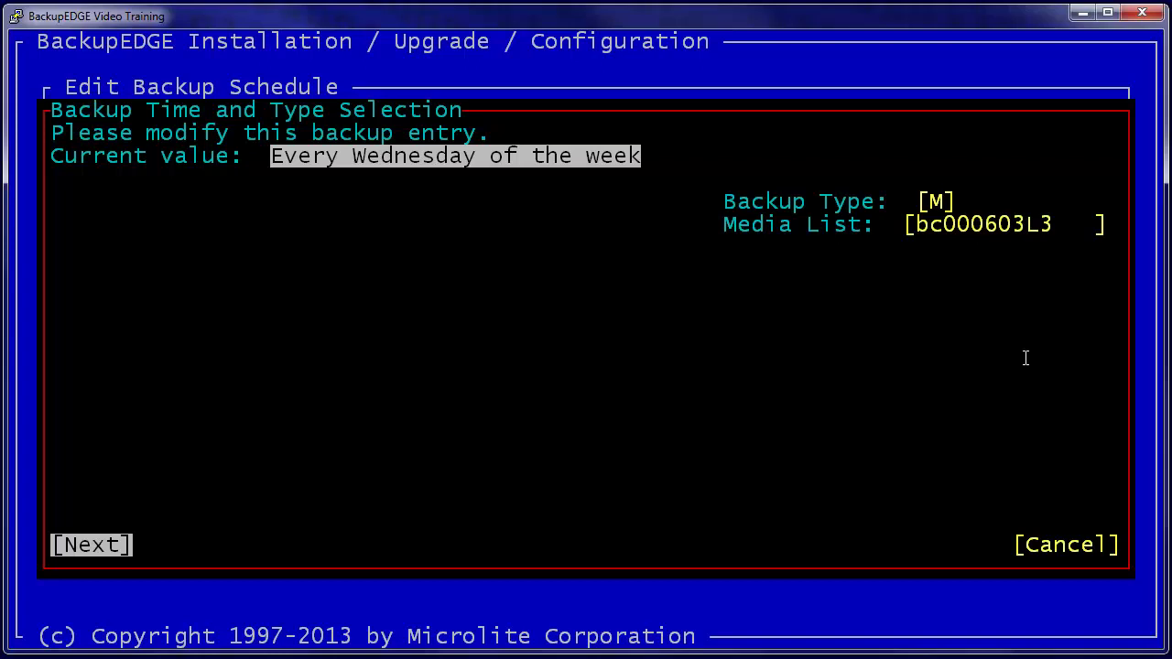
key("Tab")
key("Return")
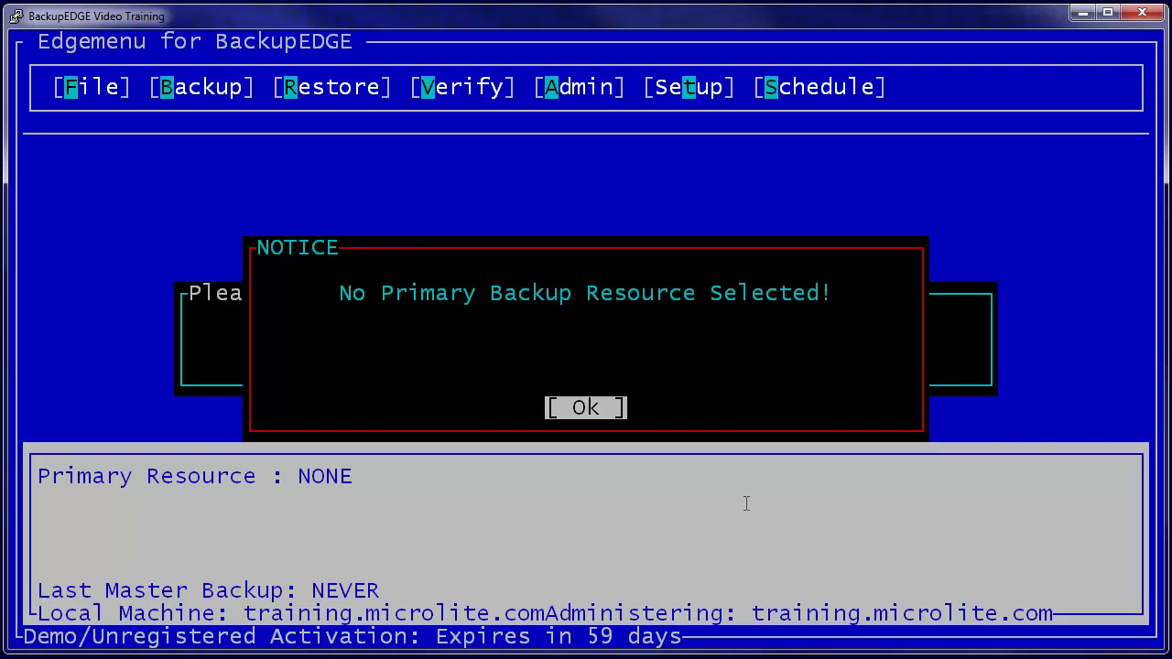
Step: Dismiss the missing primary resource notice and select tape1 as the primary resource for attended operations, using its autochanger
key("Return")
key("Down")
key("Down")
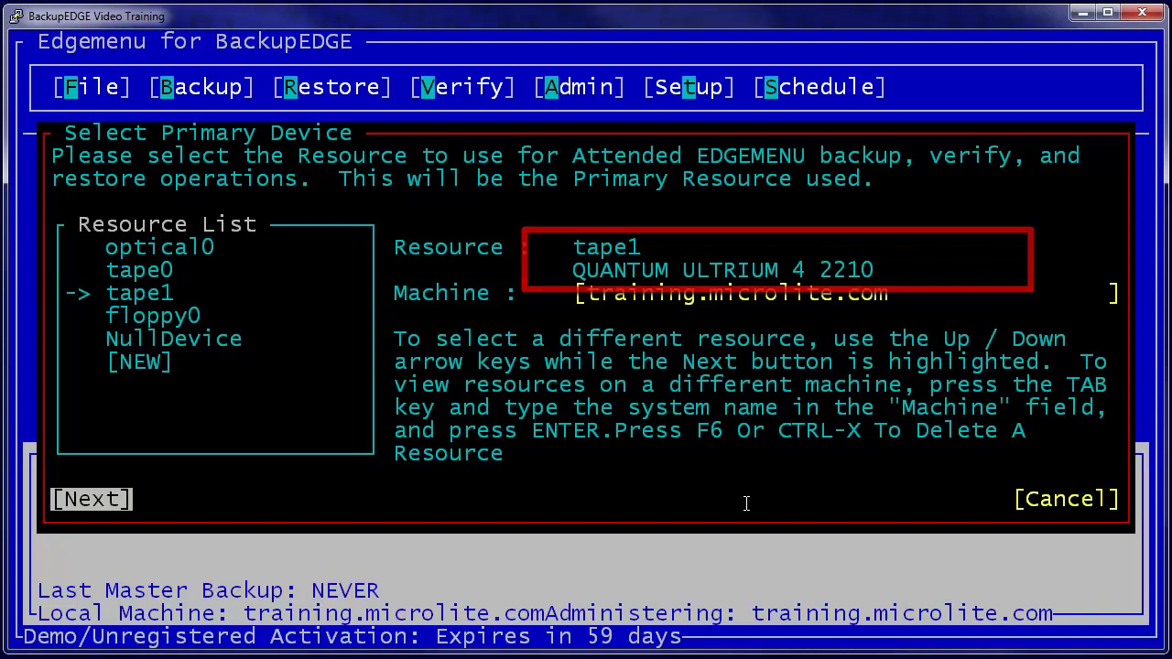
key("Return")
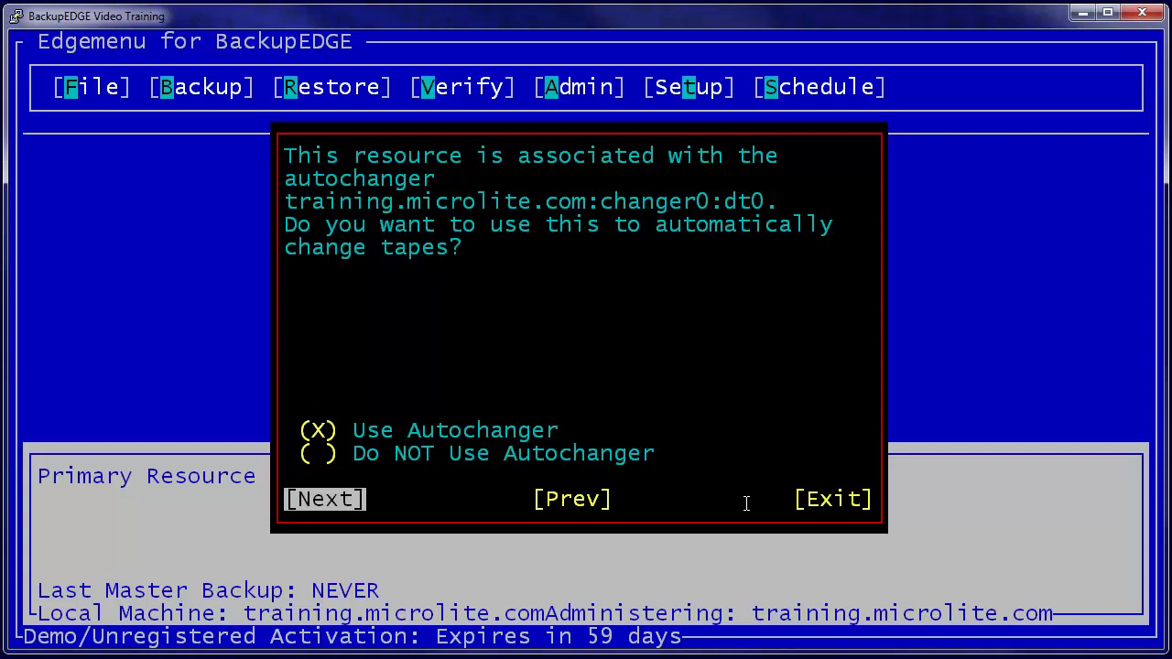
key("Return")
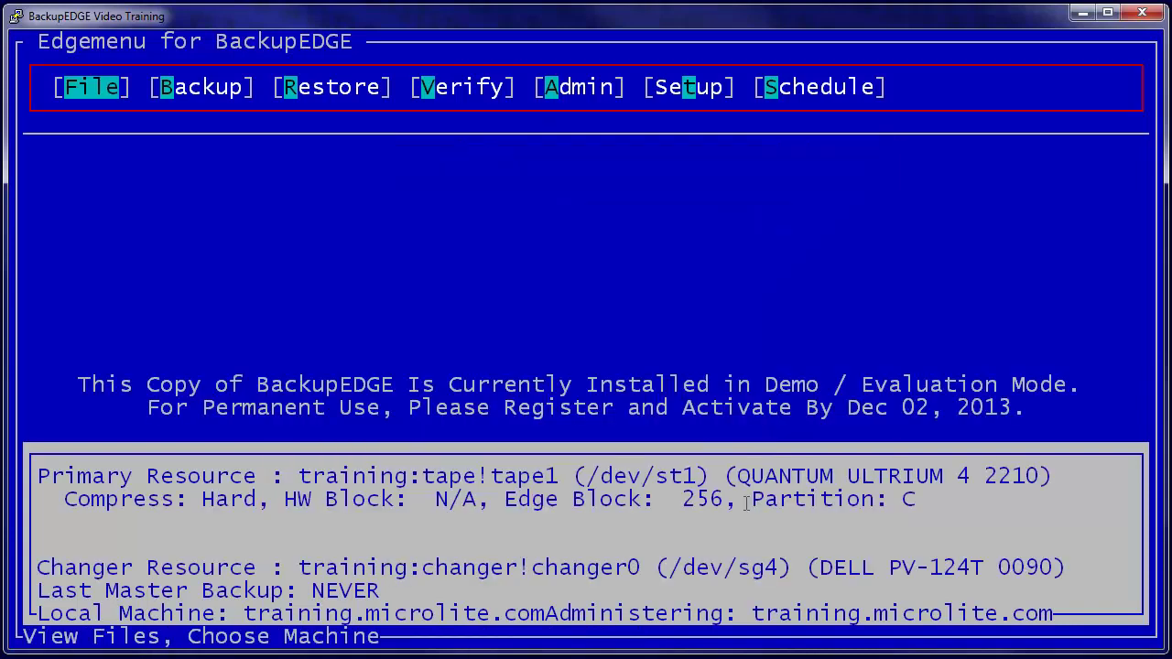